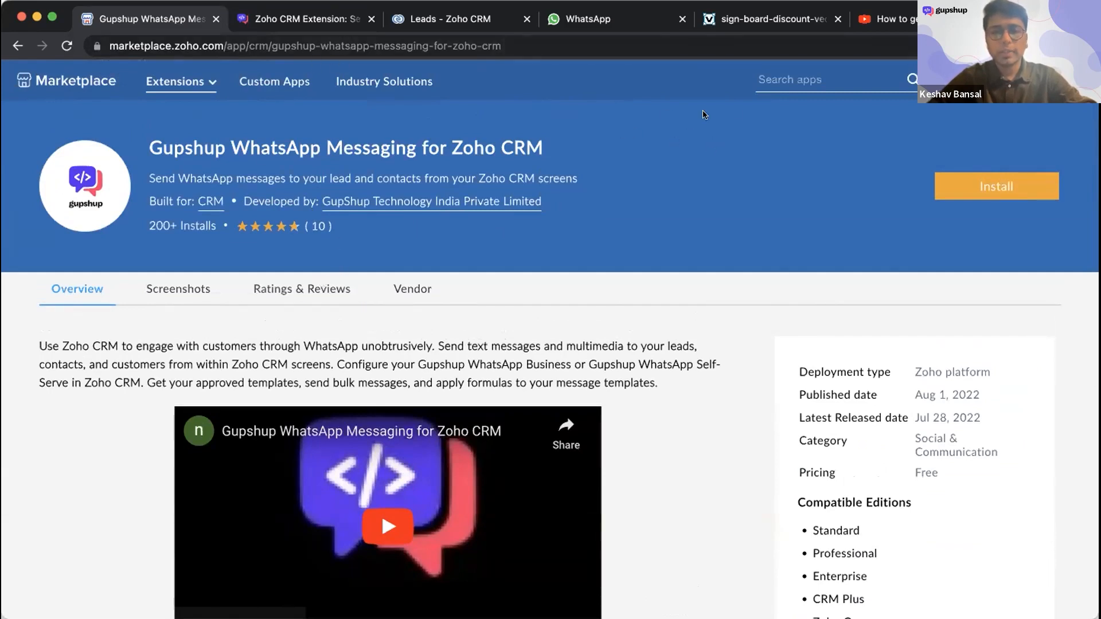
# - Read the Installation and Setup Configuration pages of the Gupshup documentation for the Zoho CRM WhatsApp extension
pyautogui.click(765, 80)
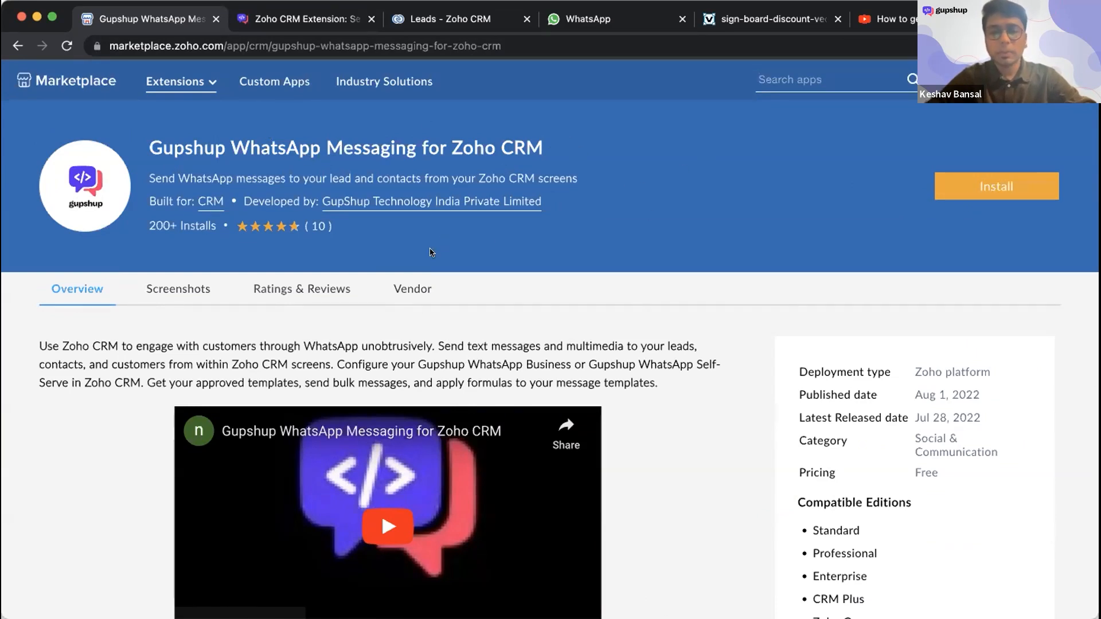
pyautogui.click(308, 21)
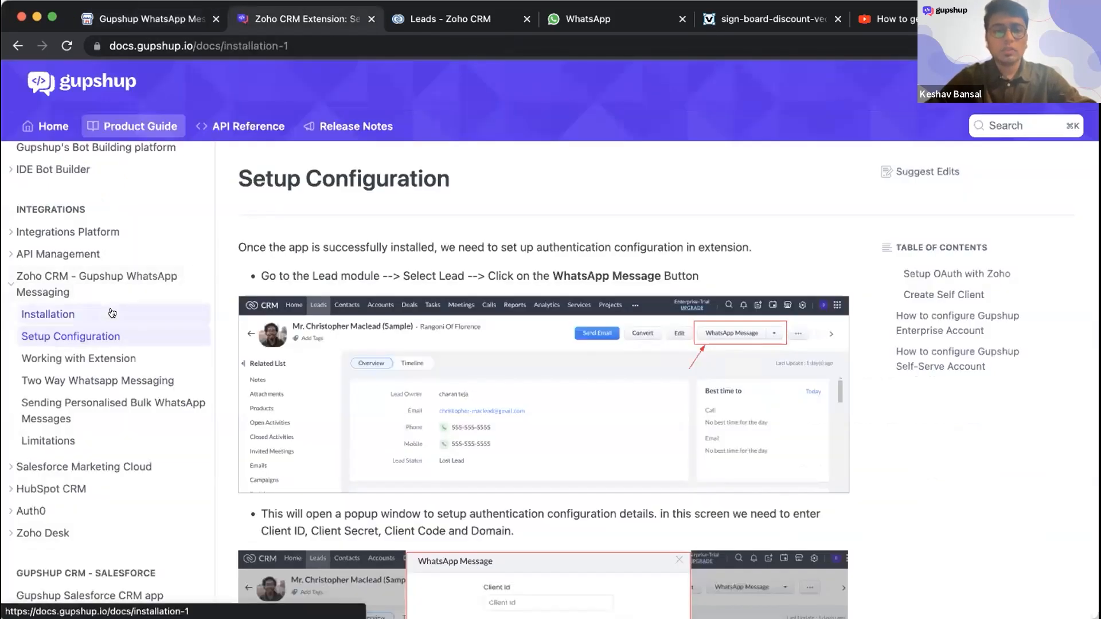
pyautogui.click(112, 314)
pyautogui.scroll(-5, 339, 317)
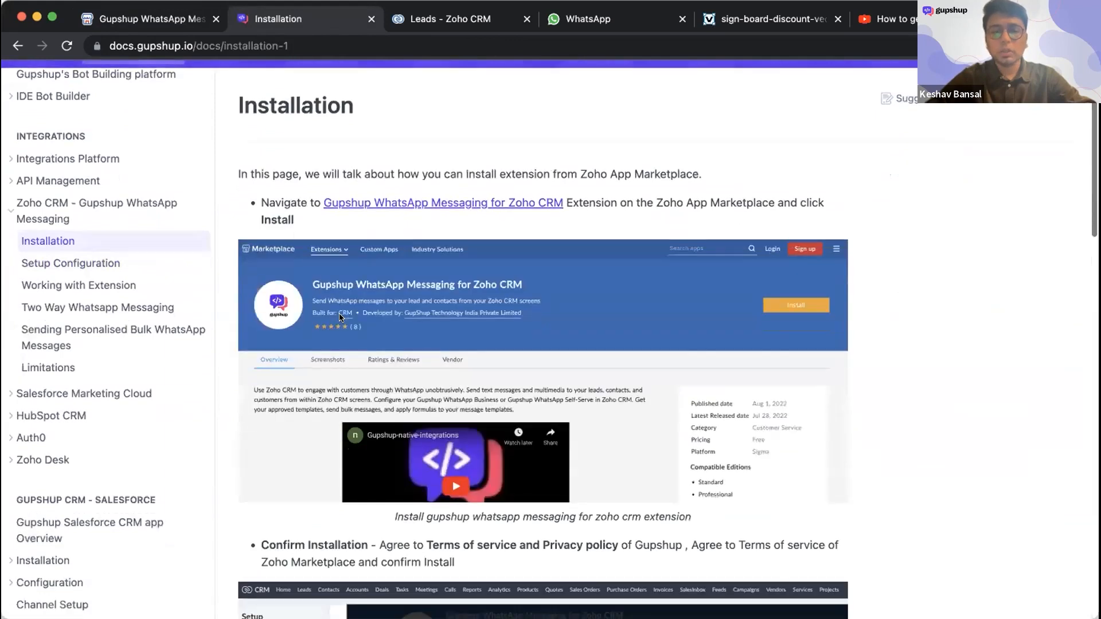
pyautogui.scroll(-7, 340, 317)
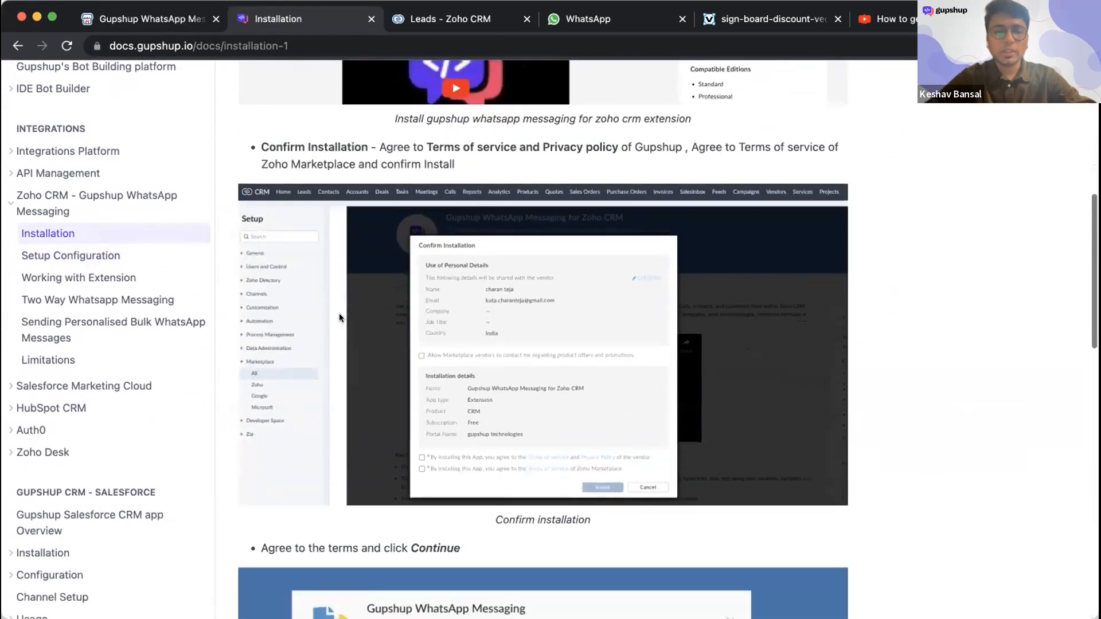
pyautogui.scroll(-3, 383, 190)
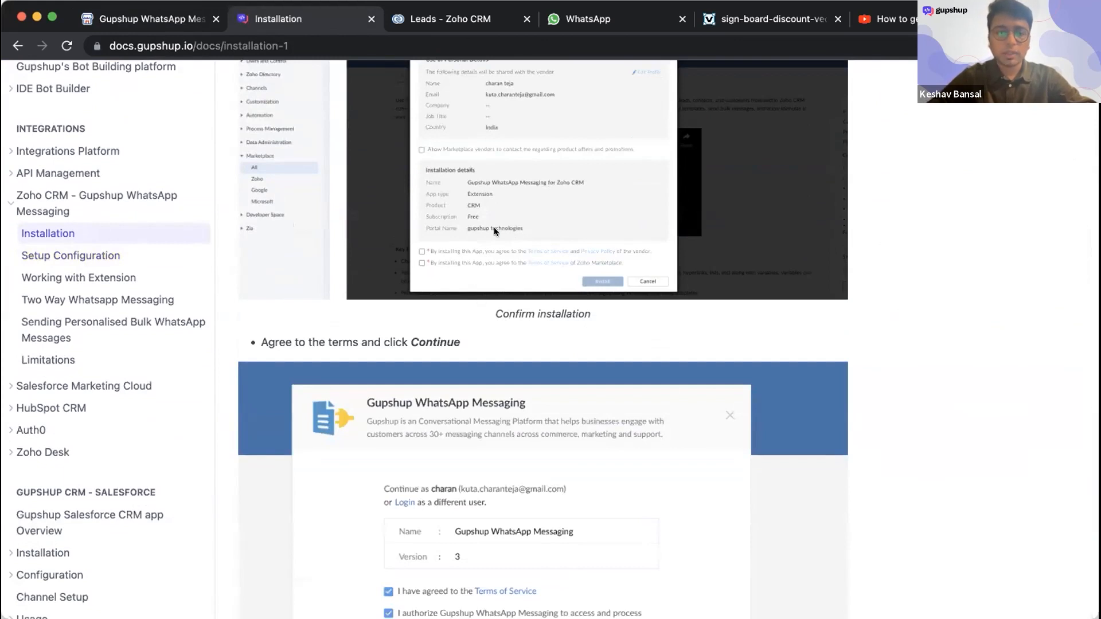
pyautogui.scroll(-5, 544, 289)
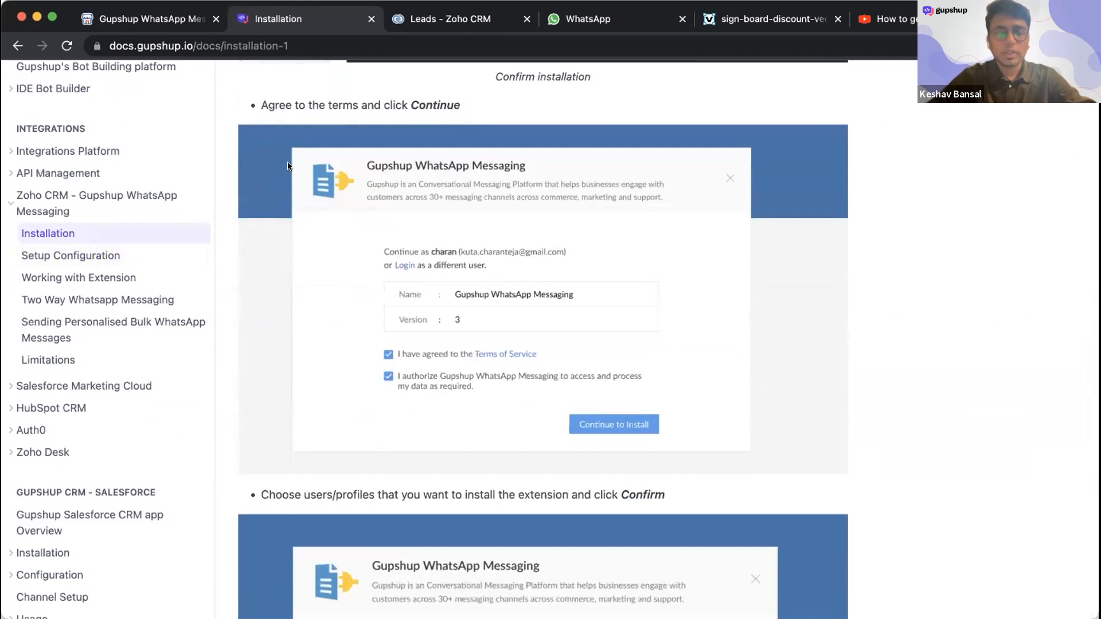
pyautogui.scroll(-4, 250, 291)
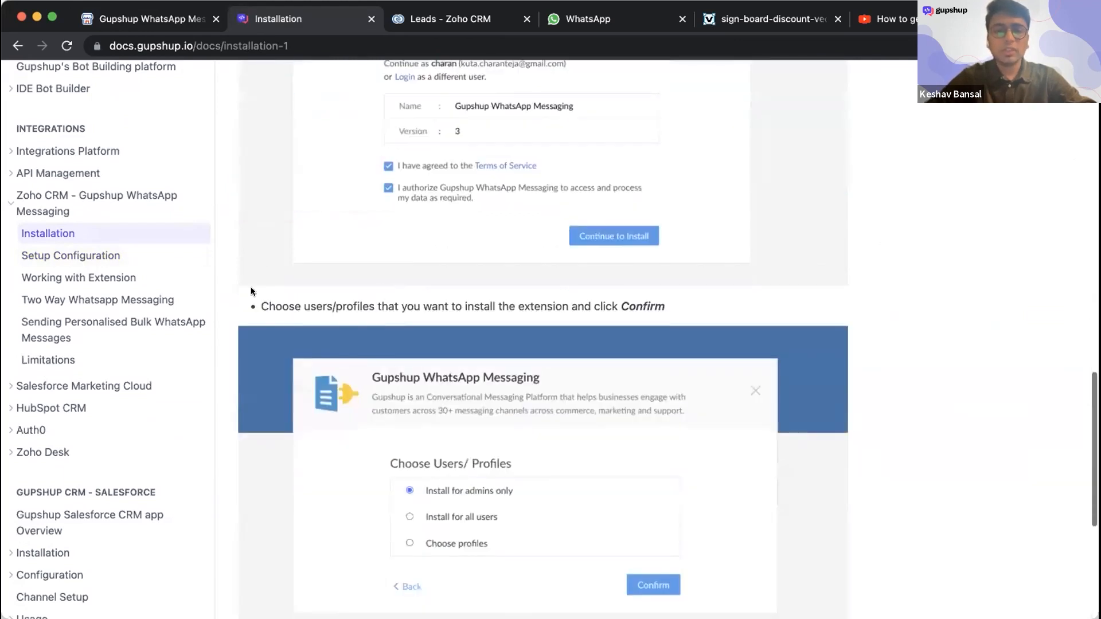
pyautogui.click(136, 255)
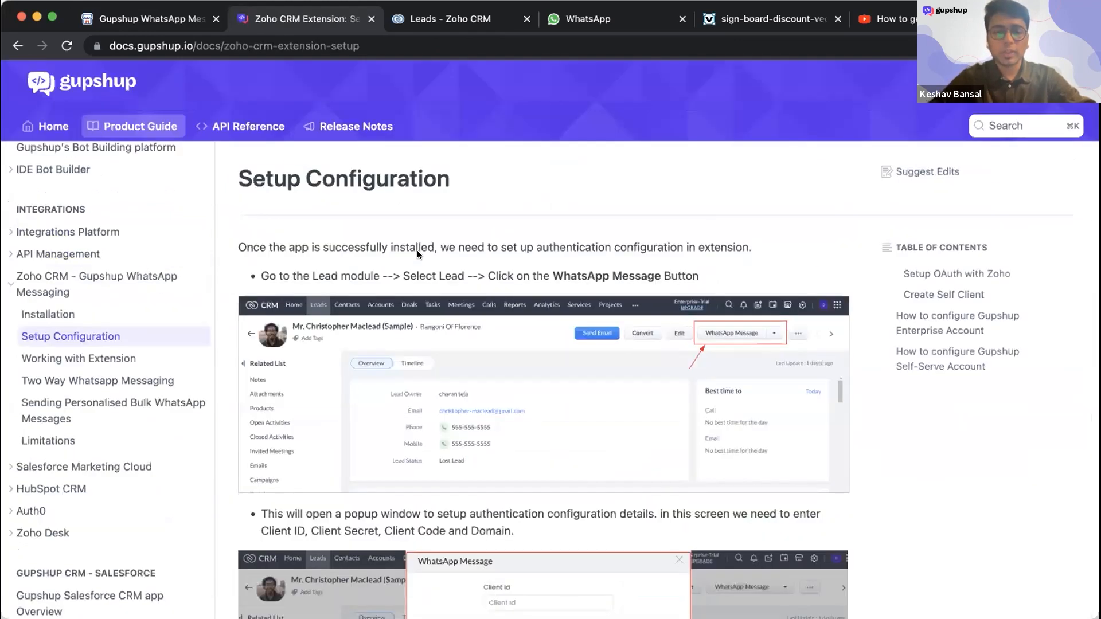
pyautogui.scroll(-1, 497, 292)
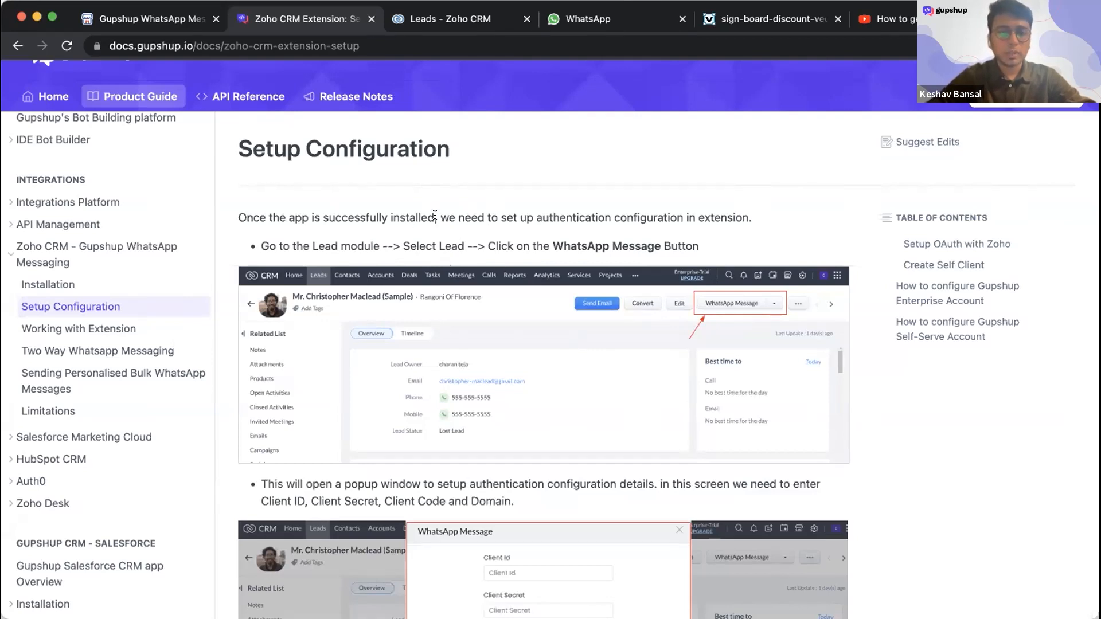
# - Switch to WhatsApp Web and send "Hi" in the Gupshup Zoho CRM Demo chat
pyautogui.click(423, 17)
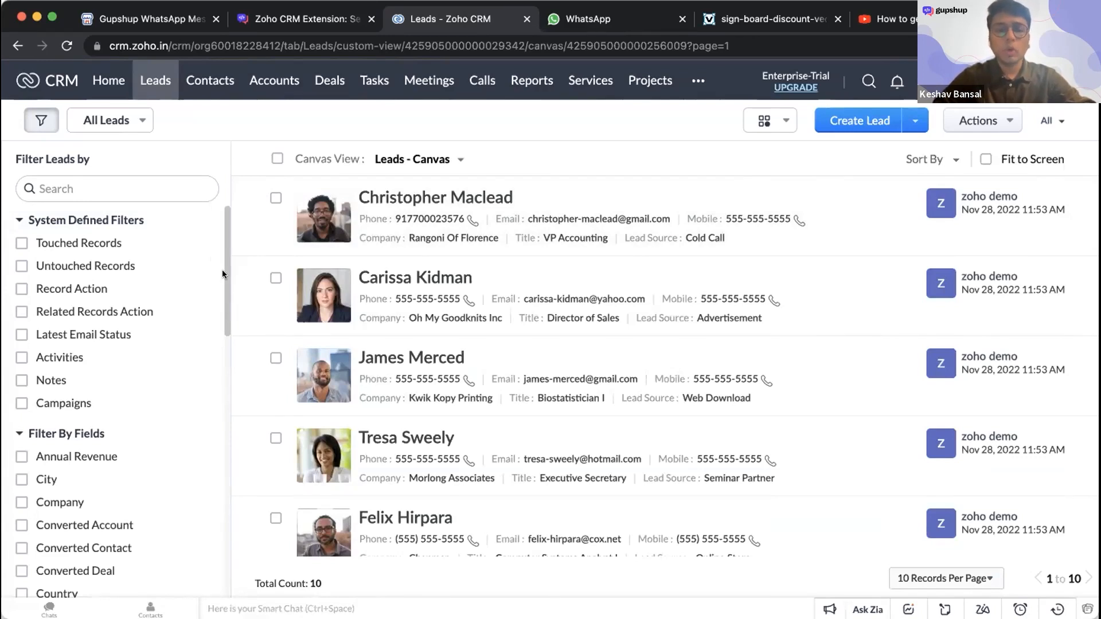
pyautogui.click(602, 20)
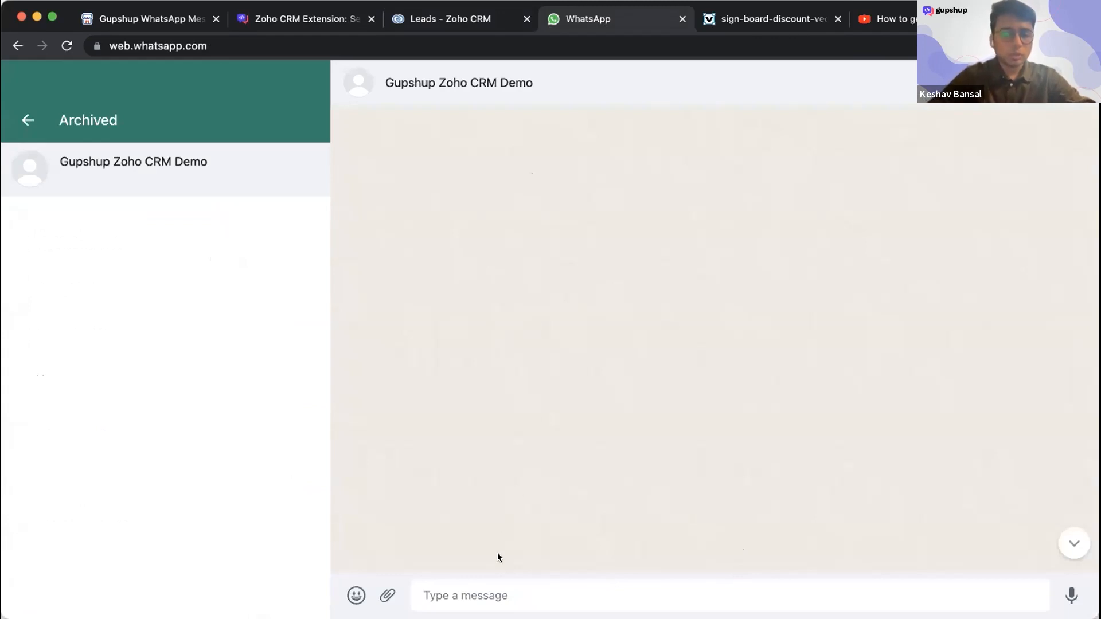
pyautogui.write('Hi')
pyautogui.press('Return')
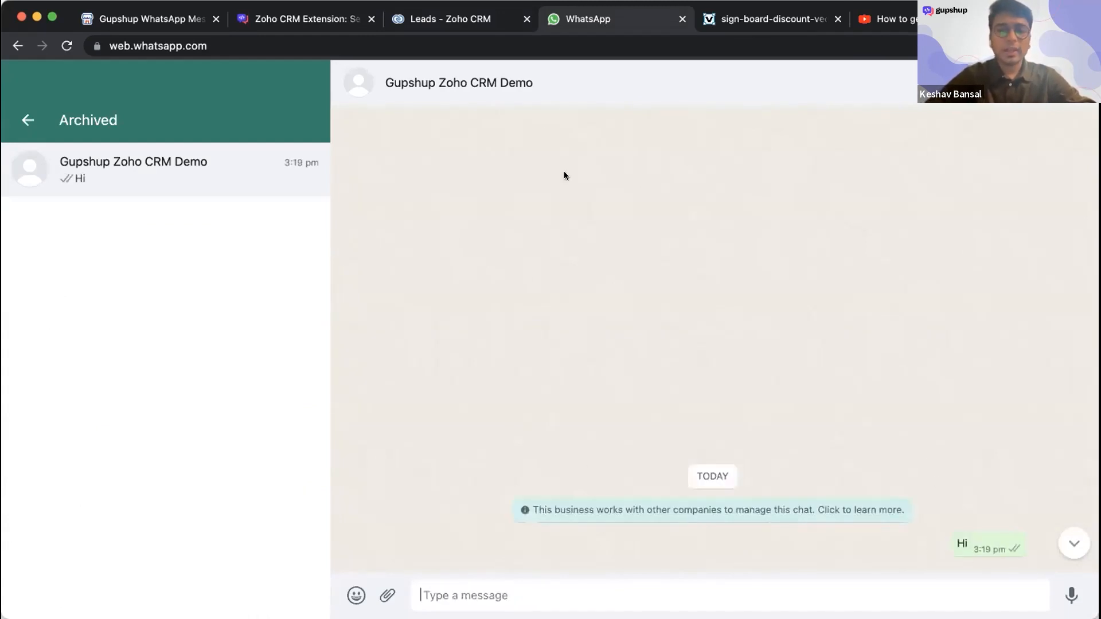
# - Return to Zoho CRM, look through the leads list and reload it
pyautogui.click(471, 18)
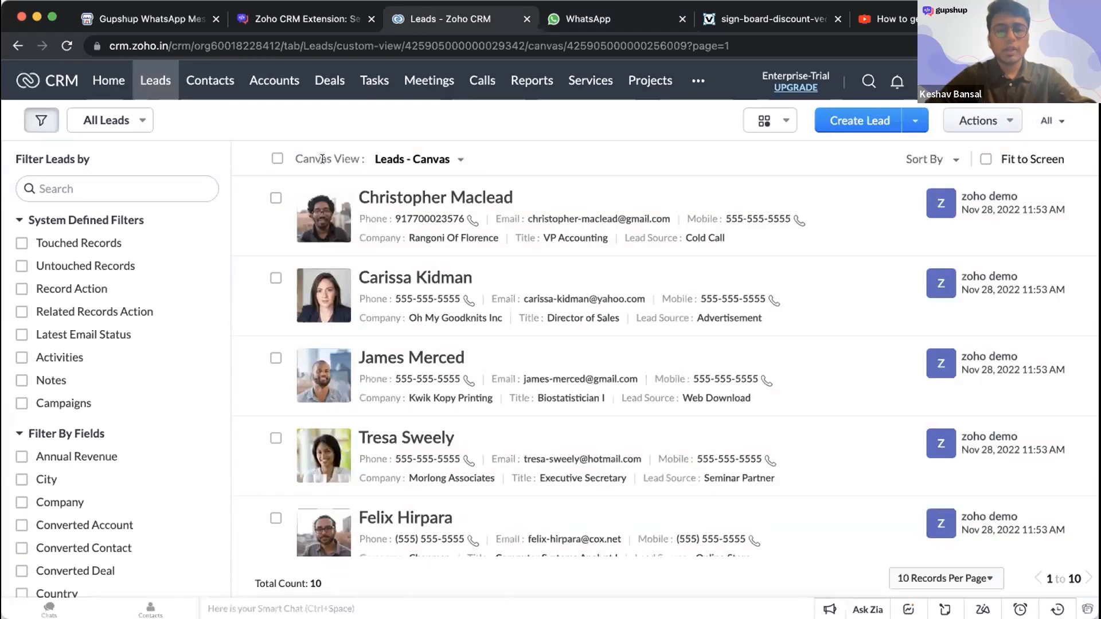
pyautogui.scroll(-6, 546, 299)
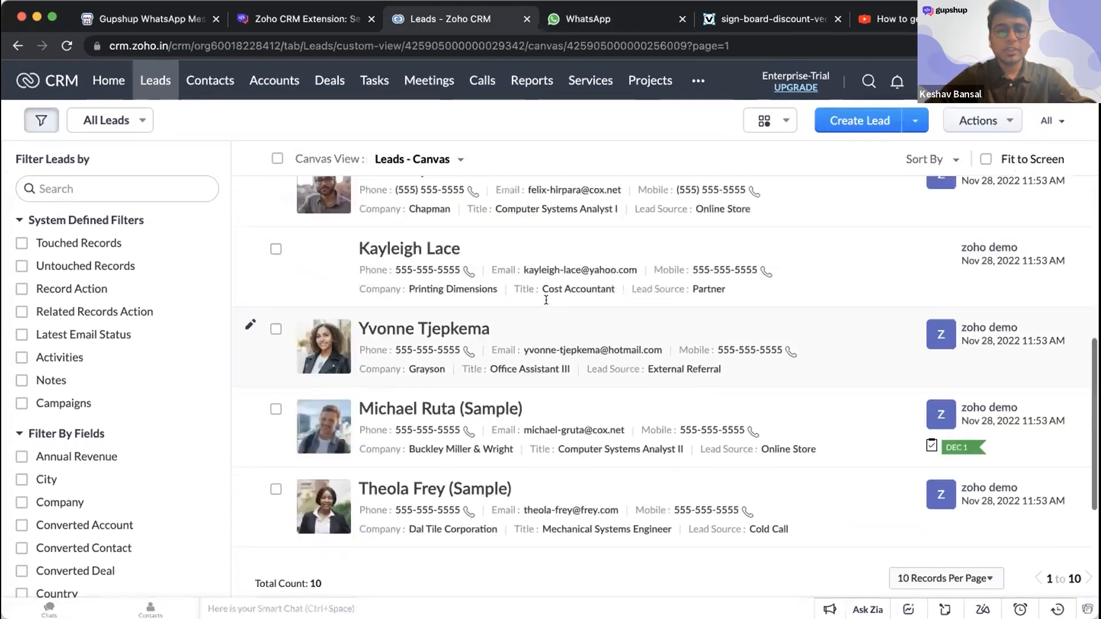
pyautogui.scroll(6, 546, 300)
pyautogui.click(66, 45)
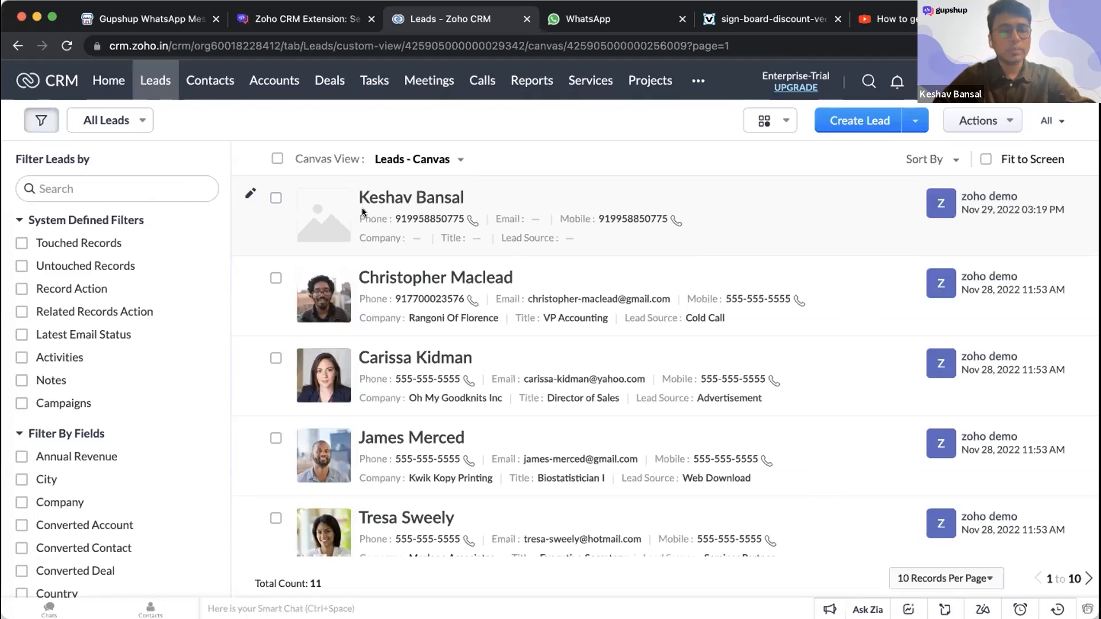
# - Select the first three leads in the list and start a WhatsApp message to them
pyautogui.click(277, 199)
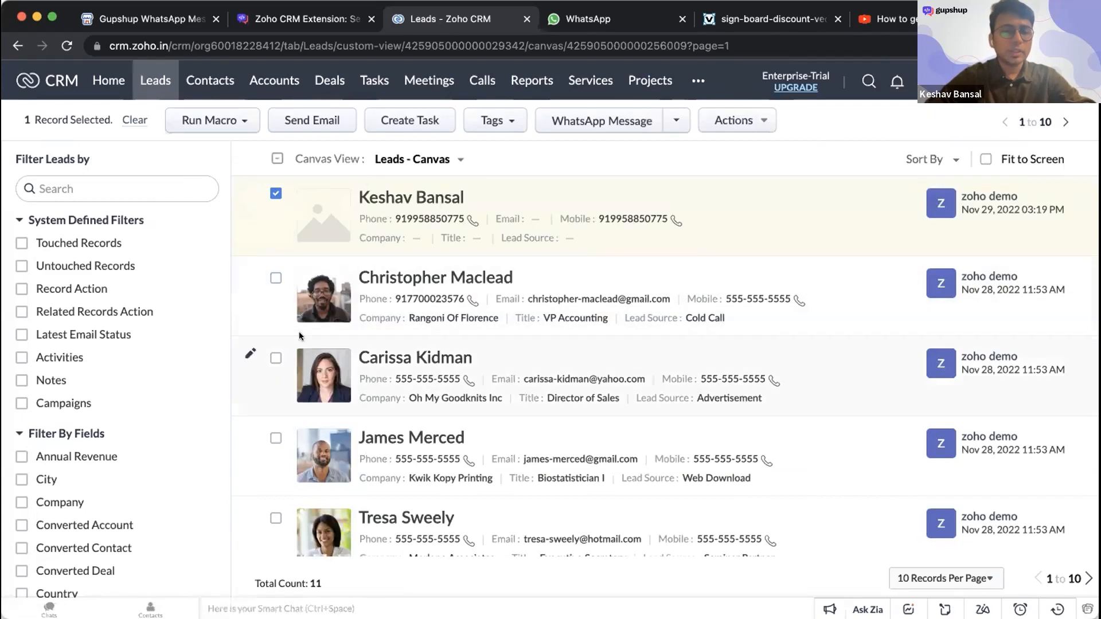
pyautogui.click(276, 279)
pyautogui.click(276, 358)
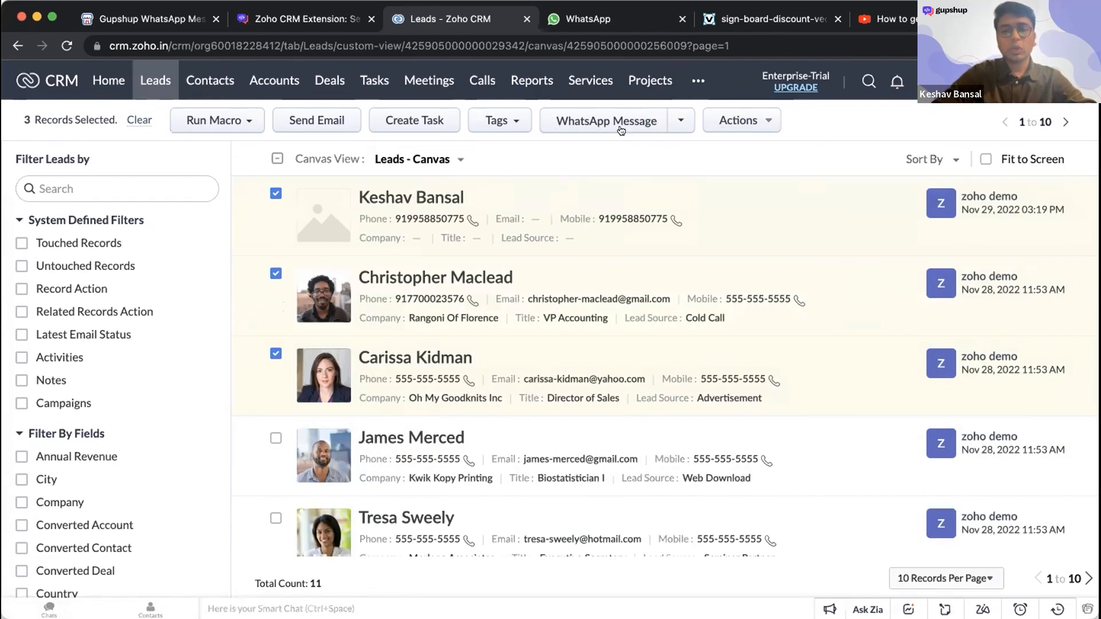
pyautogui.click(635, 133)
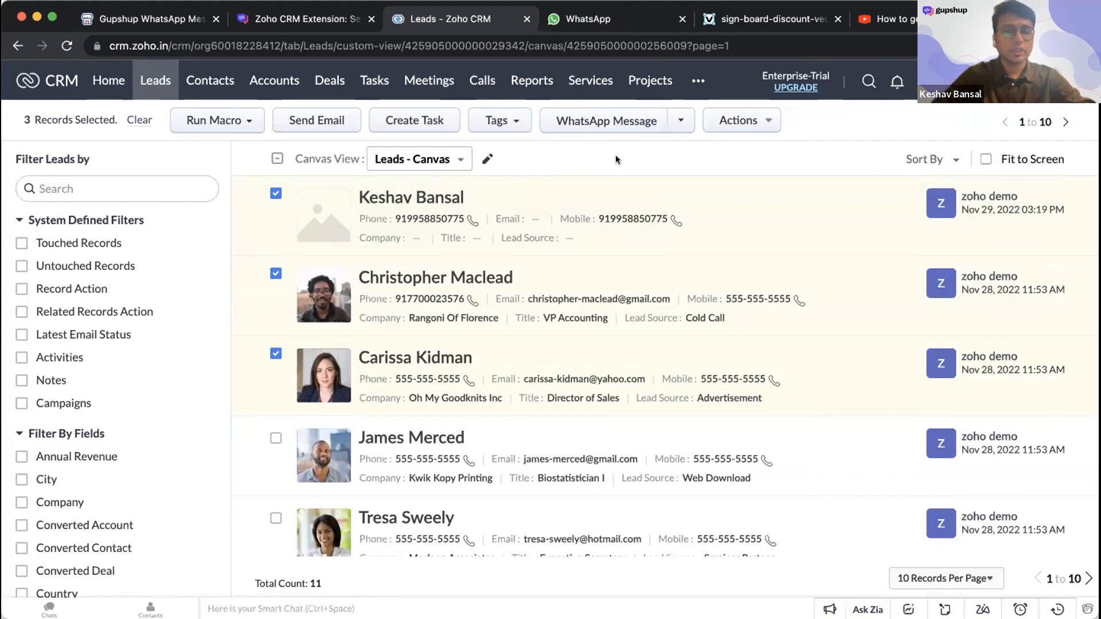
pyautogui.click(615, 123)
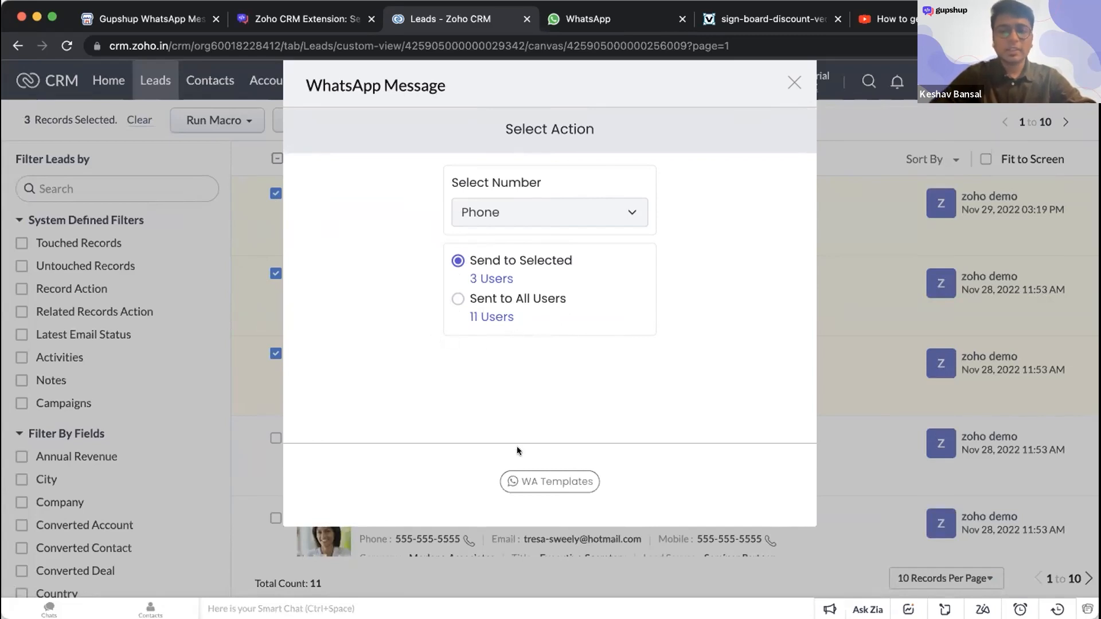
# - Choose the text template DISCOUNT_TEMPLATE for the message and review its wording and placeholders
pyautogui.click(523, 476)
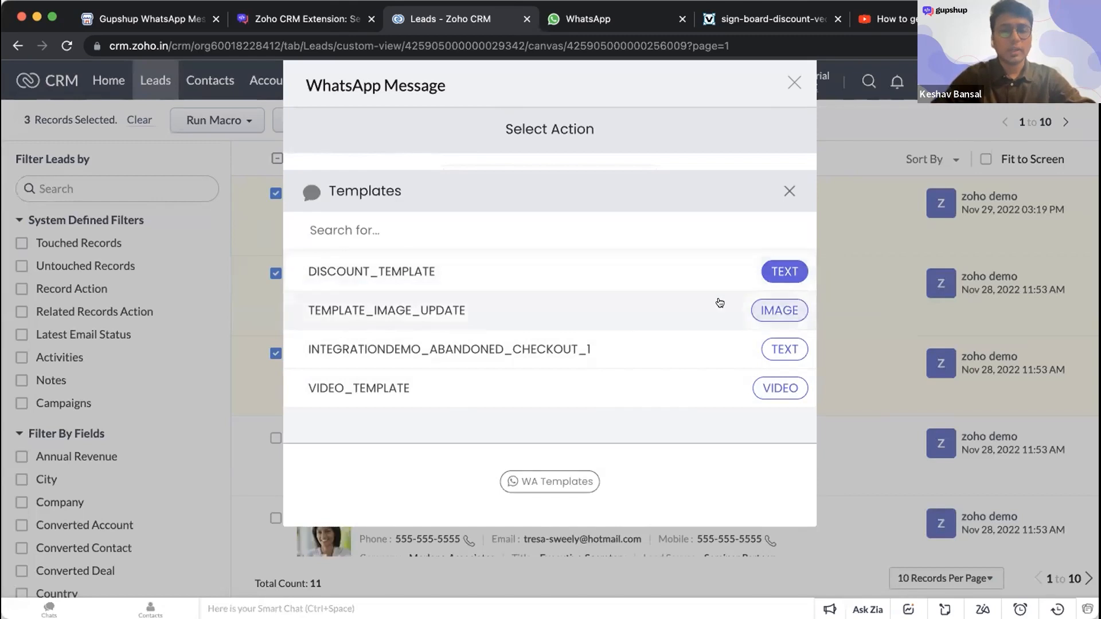
pyautogui.click(779, 274)
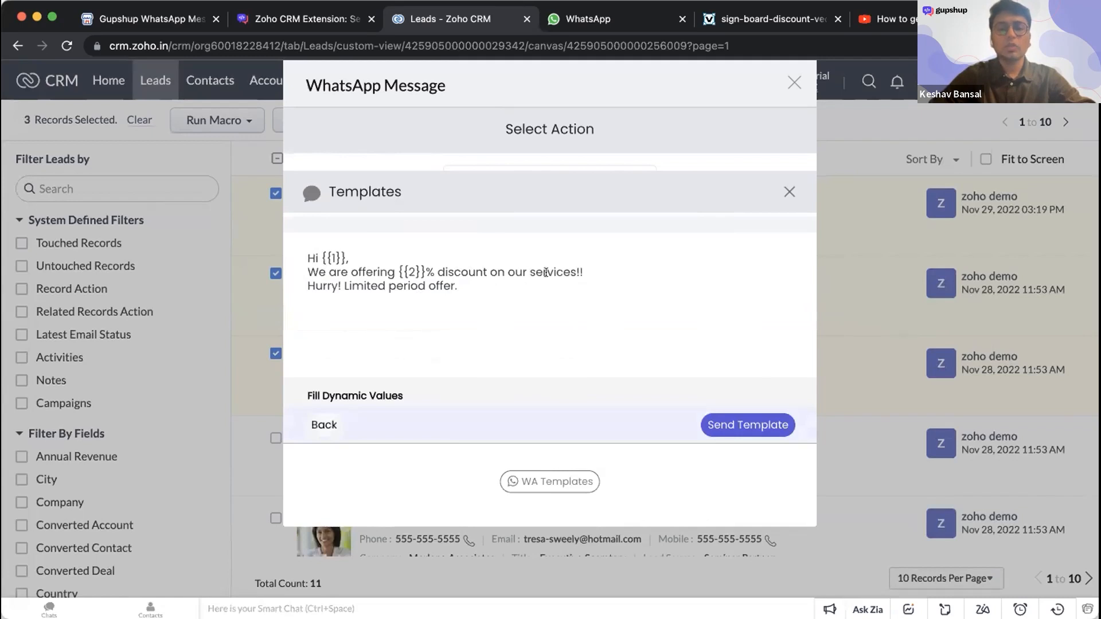
pyautogui.scroll(-1, 365, 370)
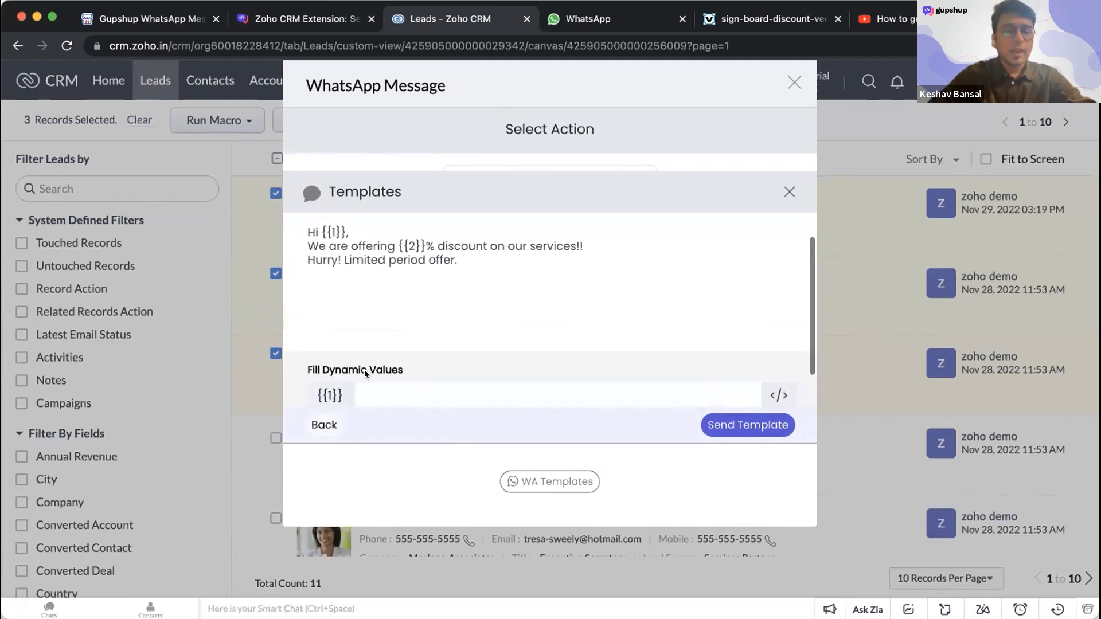
pyautogui.scroll(1, 364, 371)
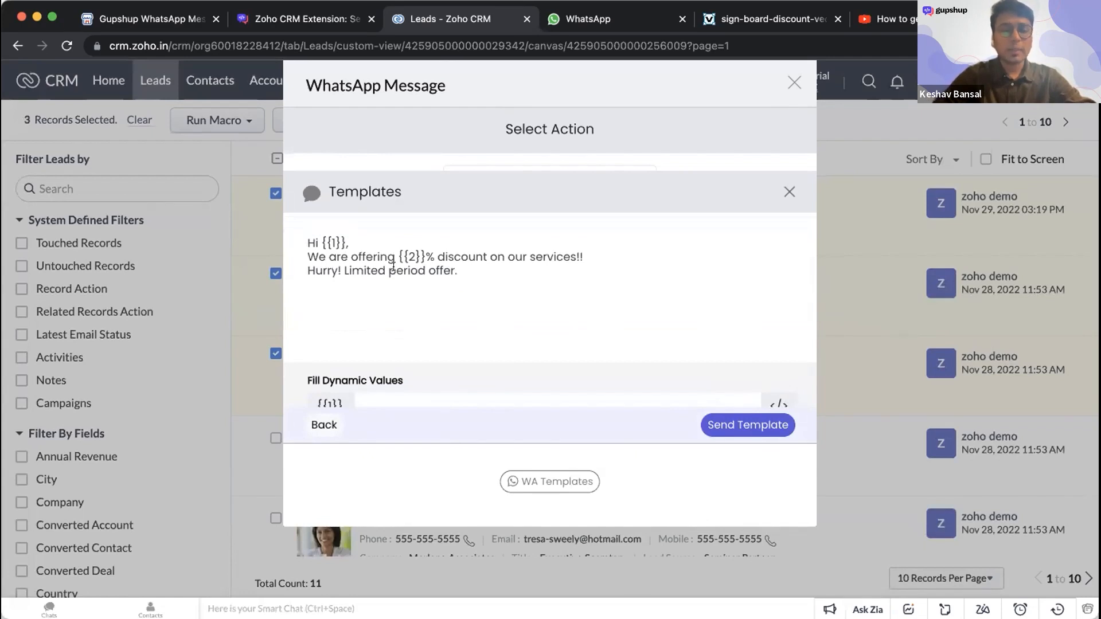
pyautogui.scroll(-1, 394, 265)
pyautogui.click(386, 371)
pyautogui.scroll(-1, 546, 322)
pyautogui.scroll(3, 546, 322)
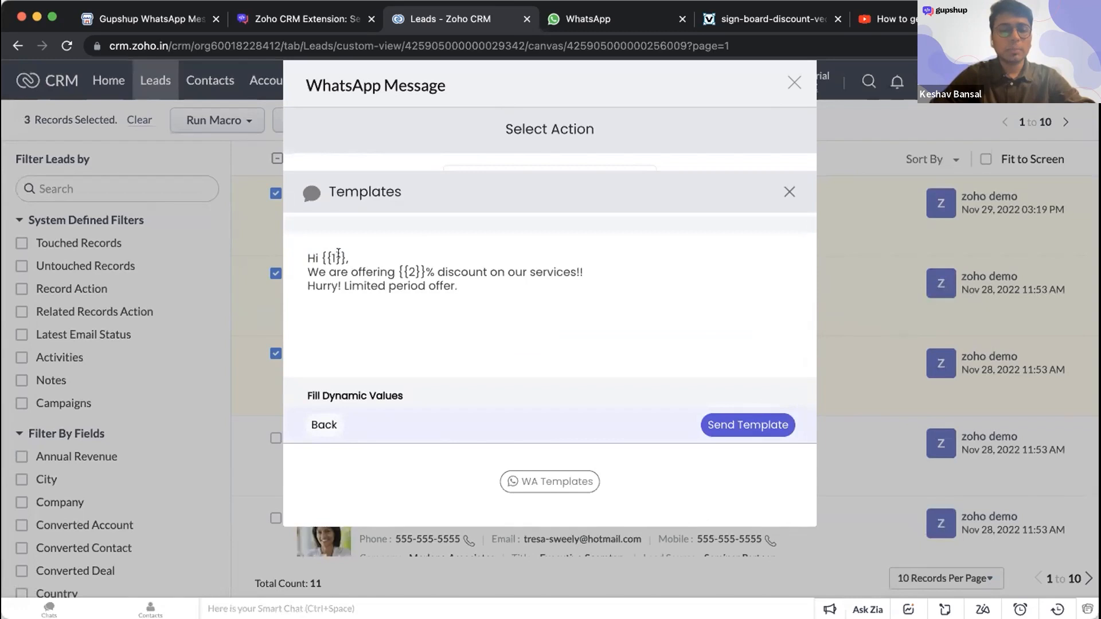
# - Fill the template's dynamic value {{1}} with the Full_Name attribute
pyautogui.scroll(-2, 352, 261)
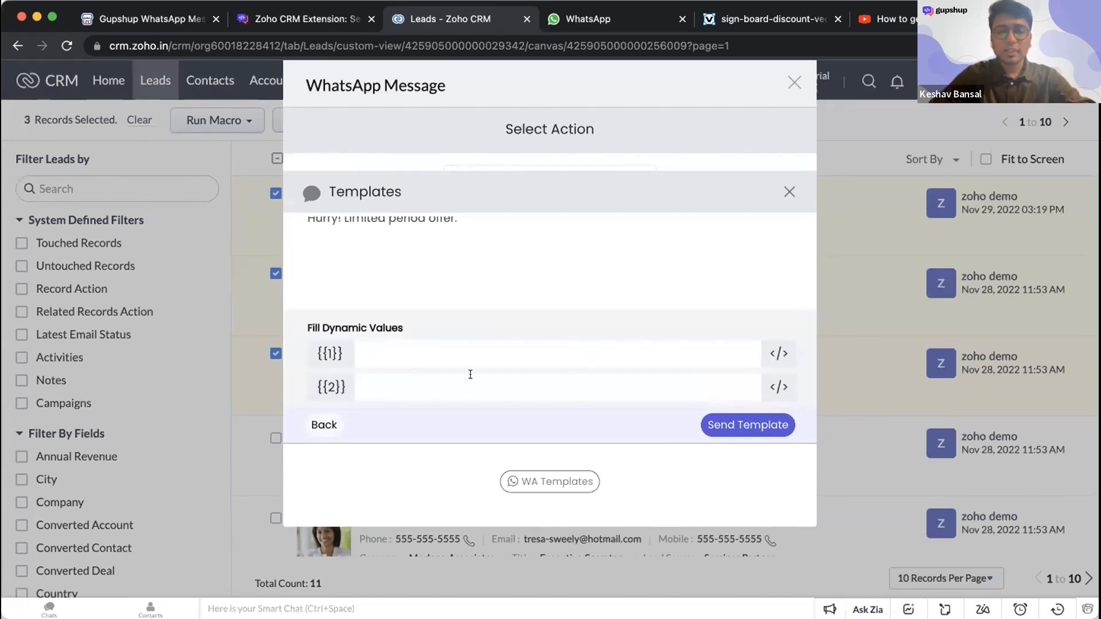
pyautogui.click(777, 353)
pyautogui.scroll(-10, 551, 310)
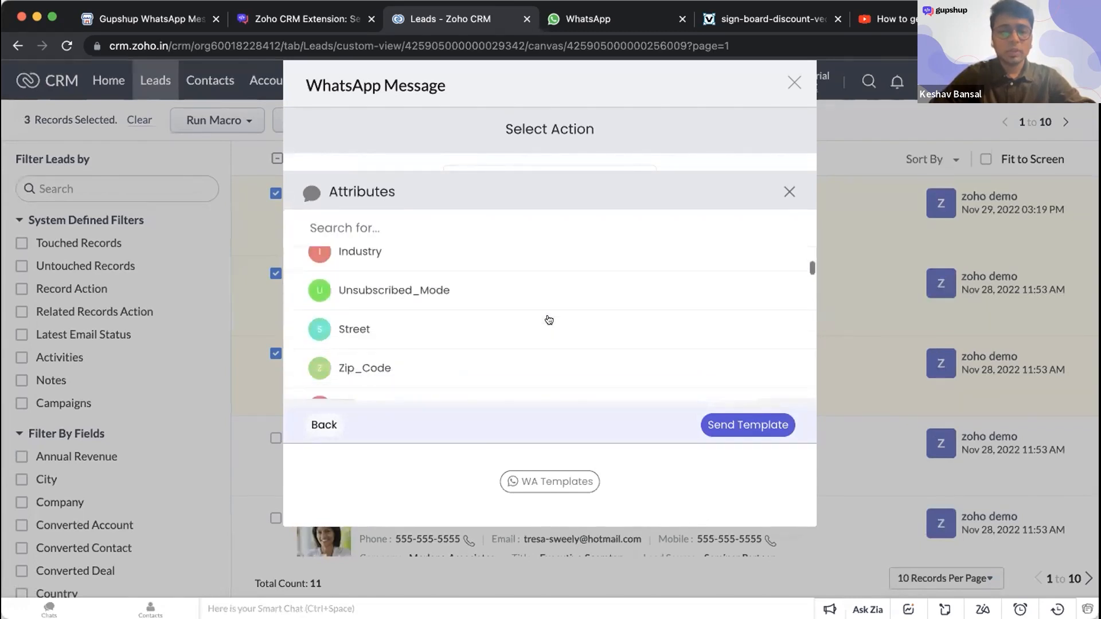
pyautogui.scroll(-5, 505, 278)
pyautogui.scroll(8, 509, 293)
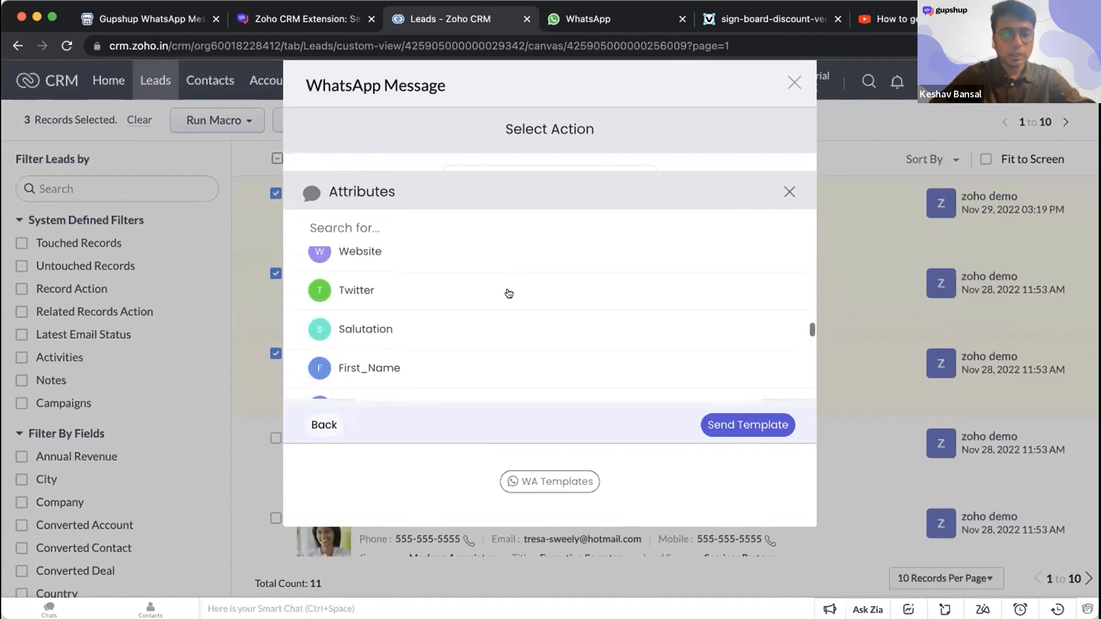
pyautogui.scroll(-2, 487, 321)
pyautogui.click(443, 362)
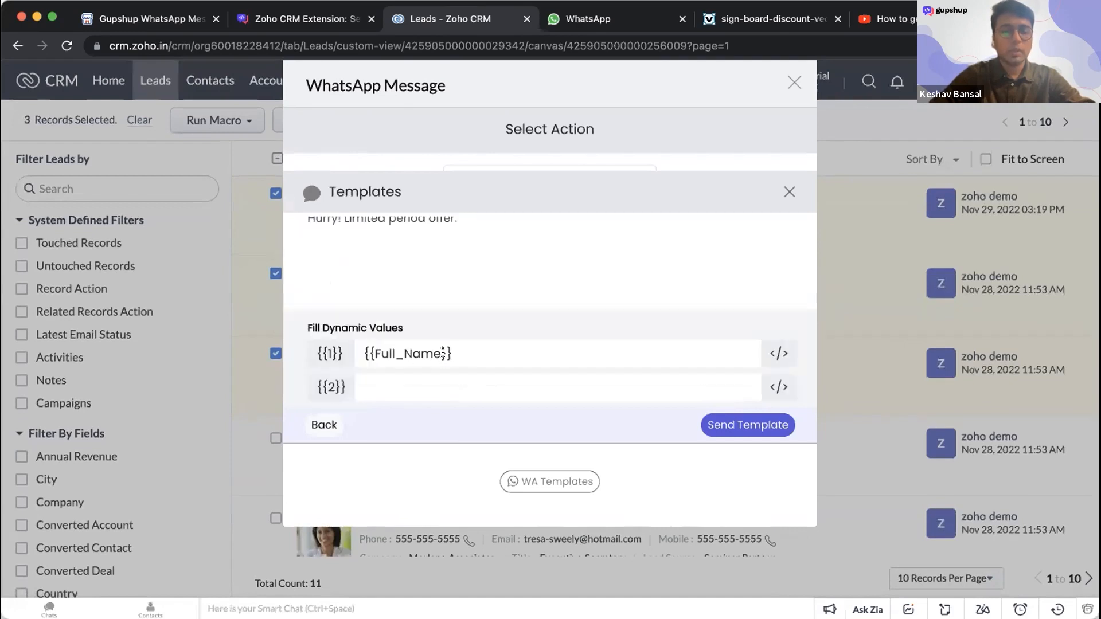
# - Set the template's dynamic value {{2}} to 20 and send the template to the selected leads
pyautogui.scroll(1, 407, 290)
pyautogui.scroll(3, 405, 291)
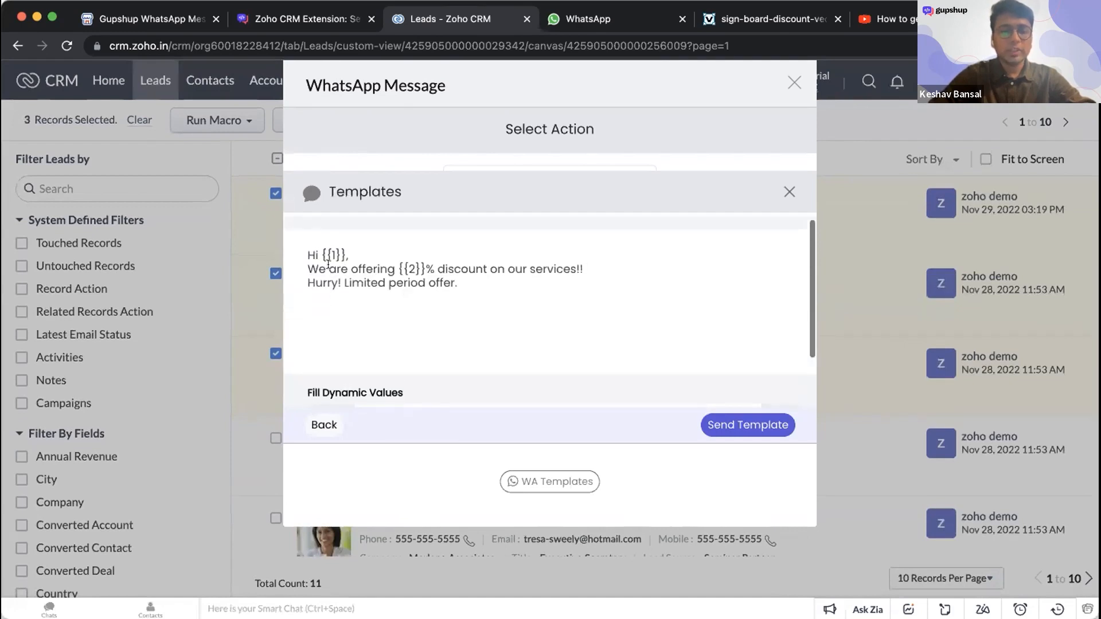
pyautogui.scroll(-4, 398, 306)
pyautogui.click(678, 376)
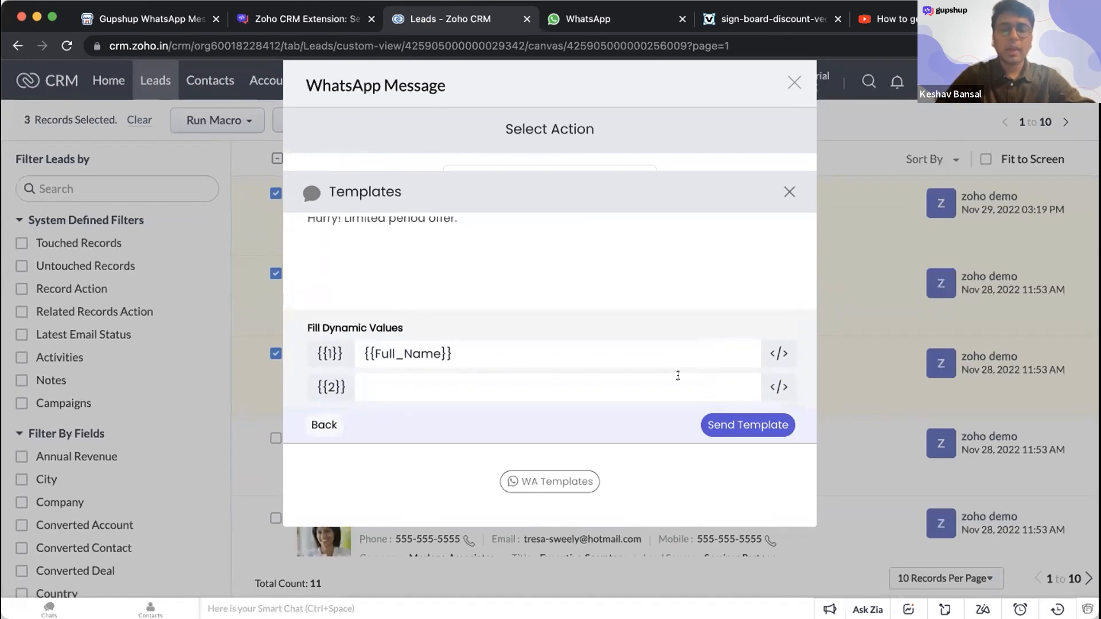
pyautogui.write('20')
pyautogui.scroll(3, 665, 322)
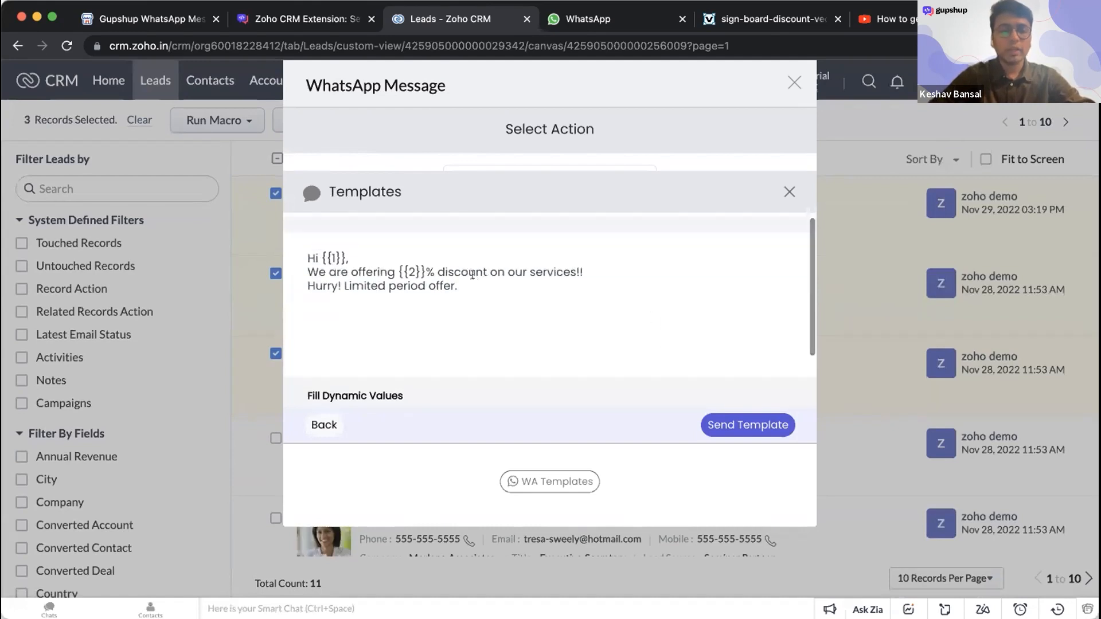
pyautogui.scroll(-2, 479, 346)
pyautogui.click(734, 435)
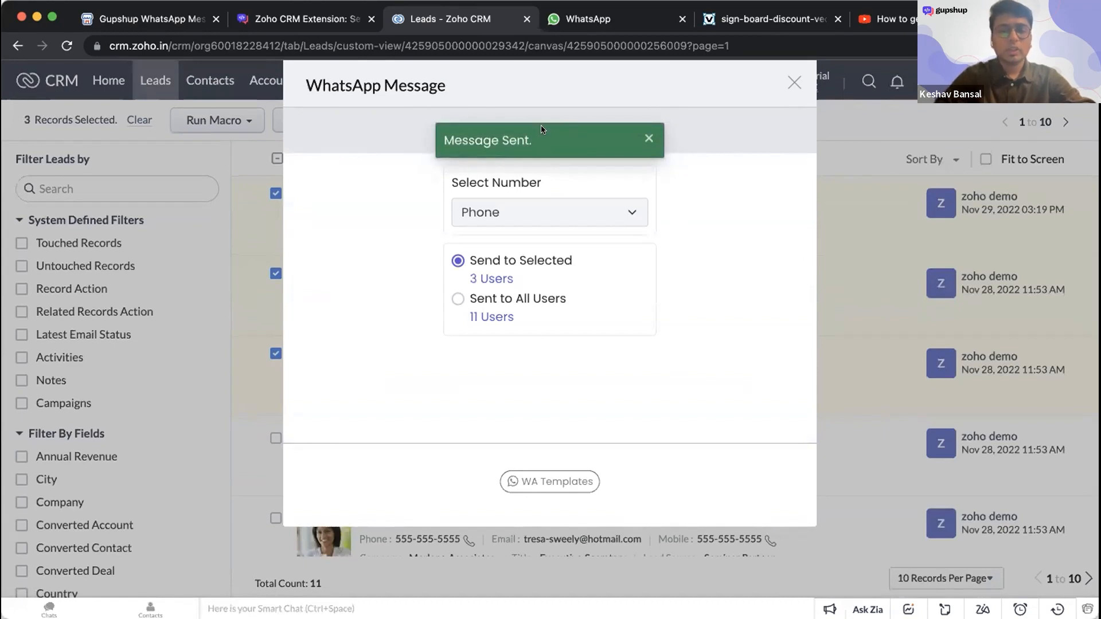
# - Reply "Yes, I am interested." in the WhatsApp demo chat and return to the leads in Zoho CRM
pyautogui.click(588, 21)
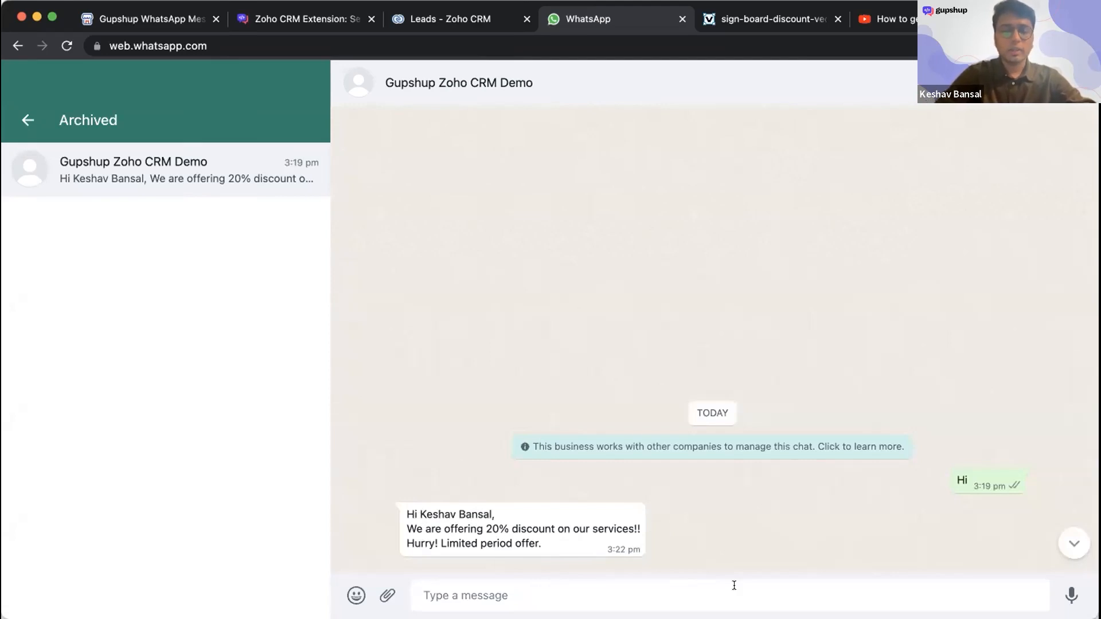
pyautogui.write('Yes, I am interested.')
pyautogui.press('Return')
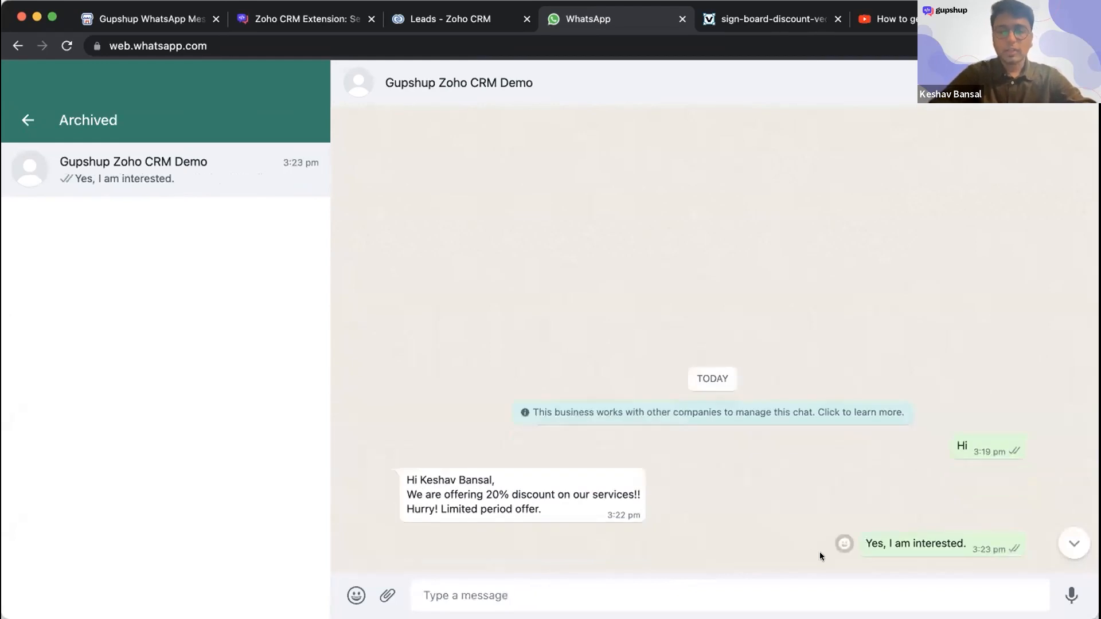
pyautogui.click(479, 20)
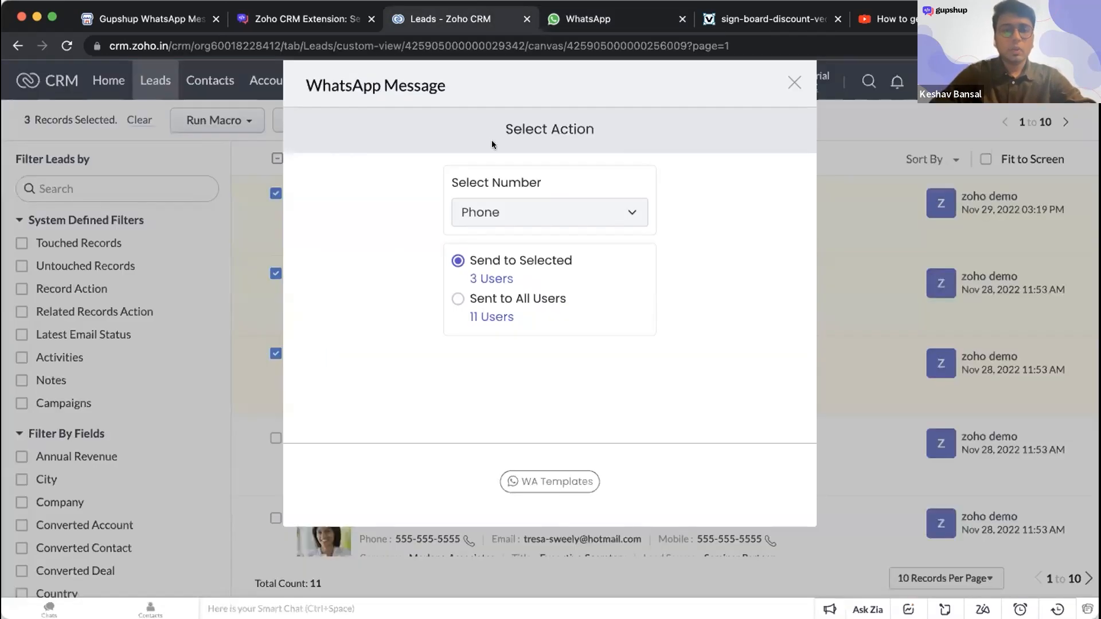
# - Close the bulk message dialog and open the WhatsApp conversation of the first lead in the list
pyautogui.click(796, 83)
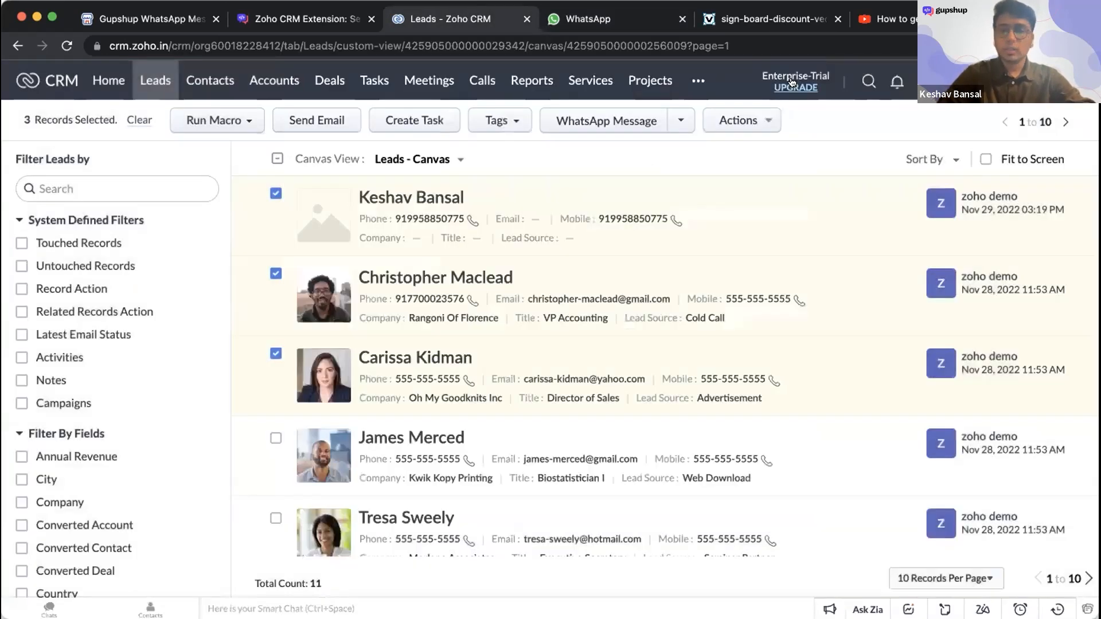
pyautogui.click(423, 205)
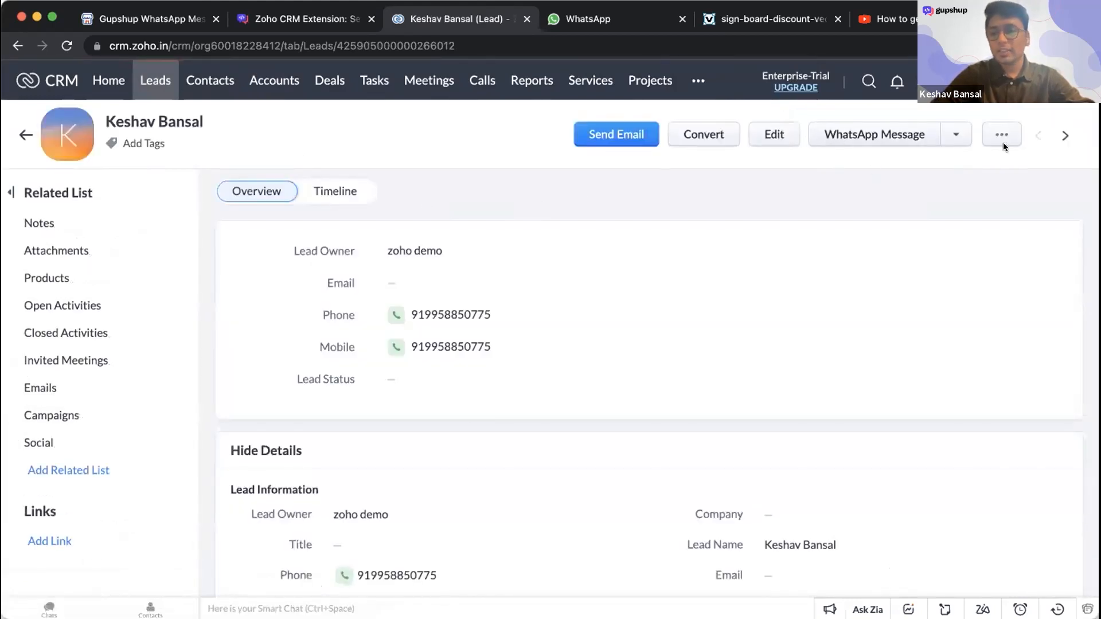
pyautogui.click(860, 134)
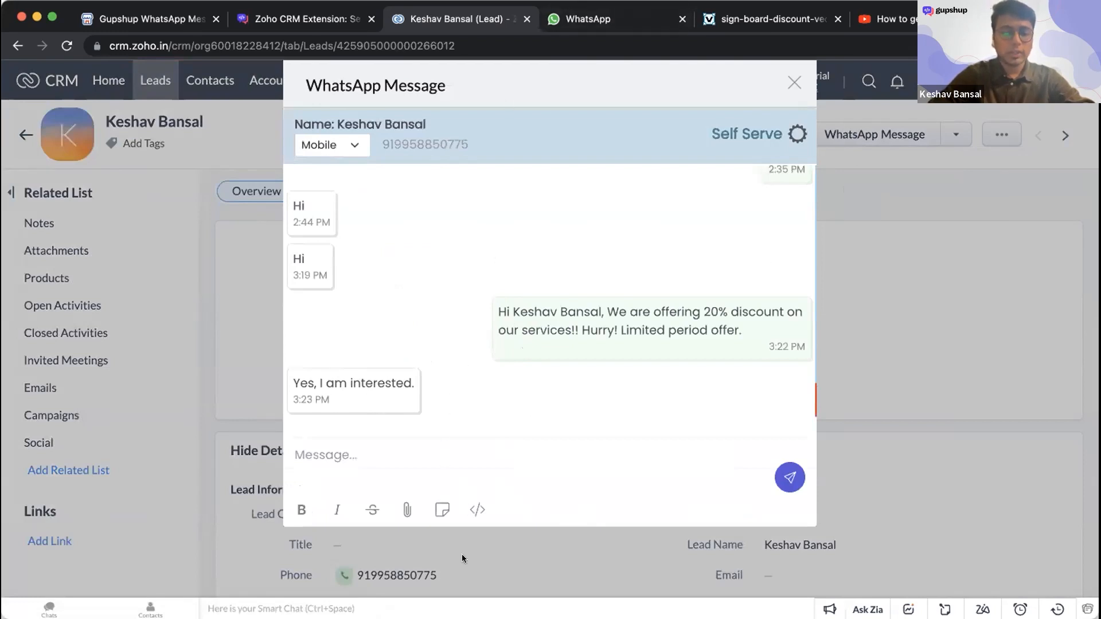
# - Reply "Sure, let me help you with it." to the lead in the WhatsApp conversation
pyautogui.click(418, 452)
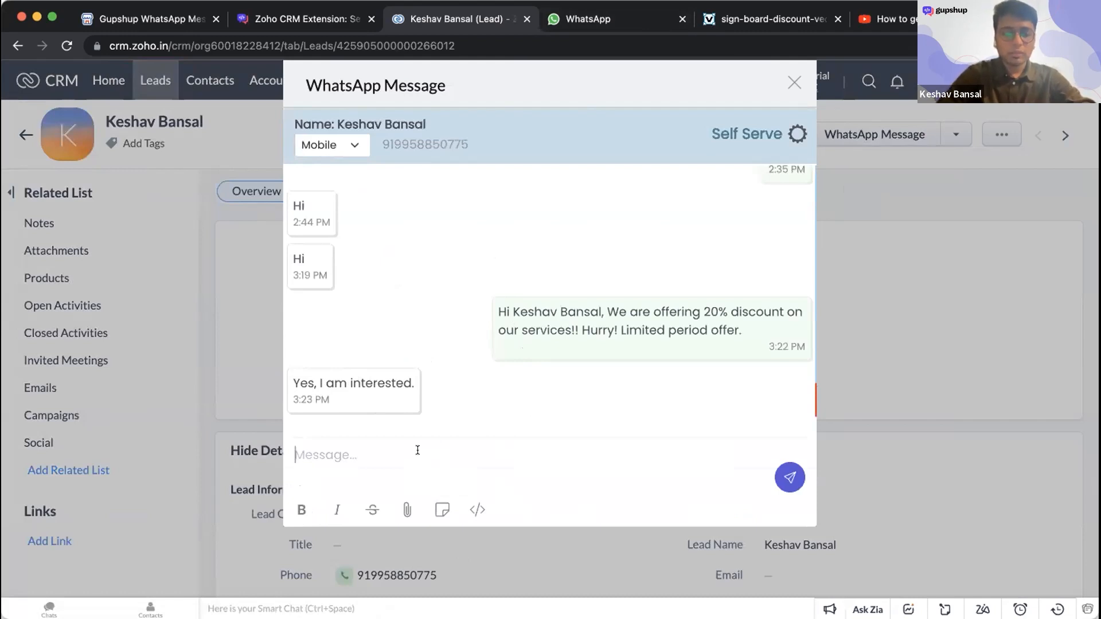
pyautogui.write('Sure')
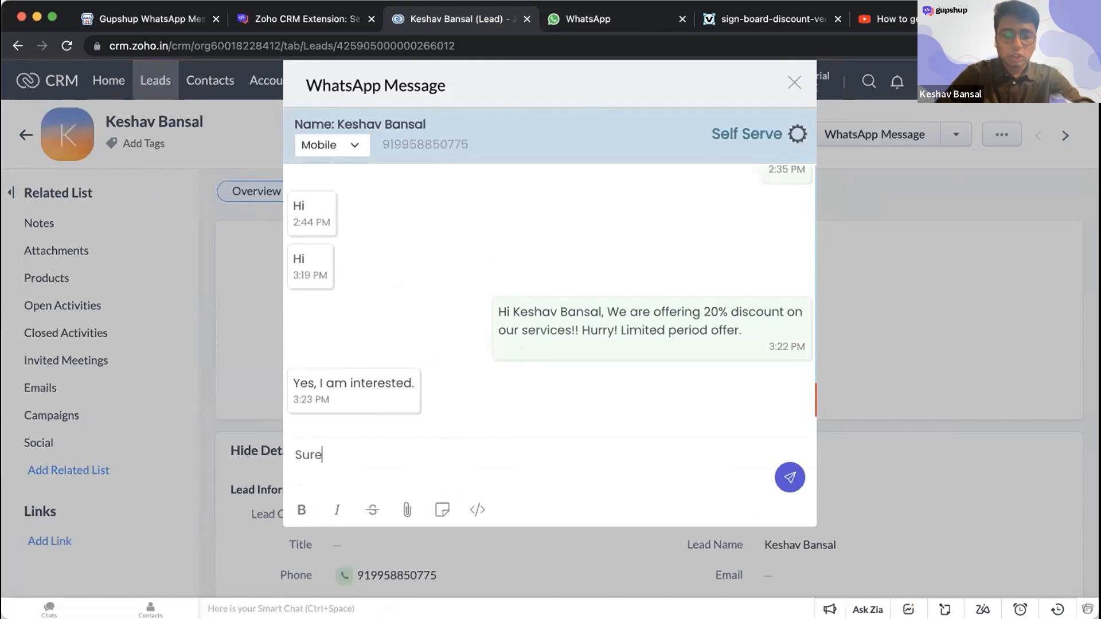
pyautogui.write(', let me')
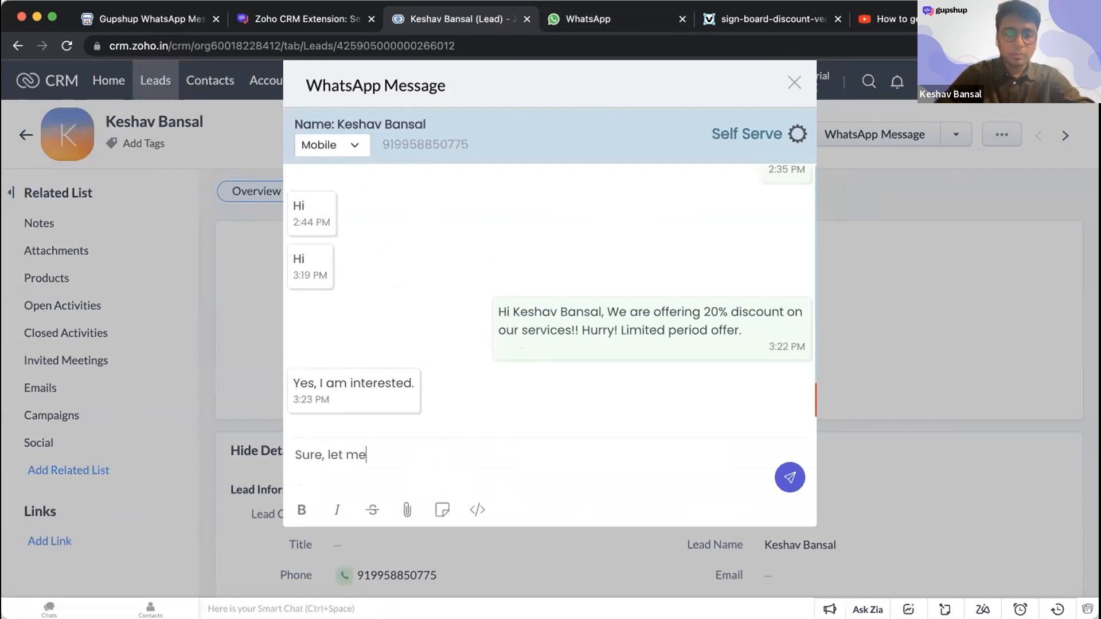
pyautogui.write(' help you with it.')
pyautogui.press('Return')
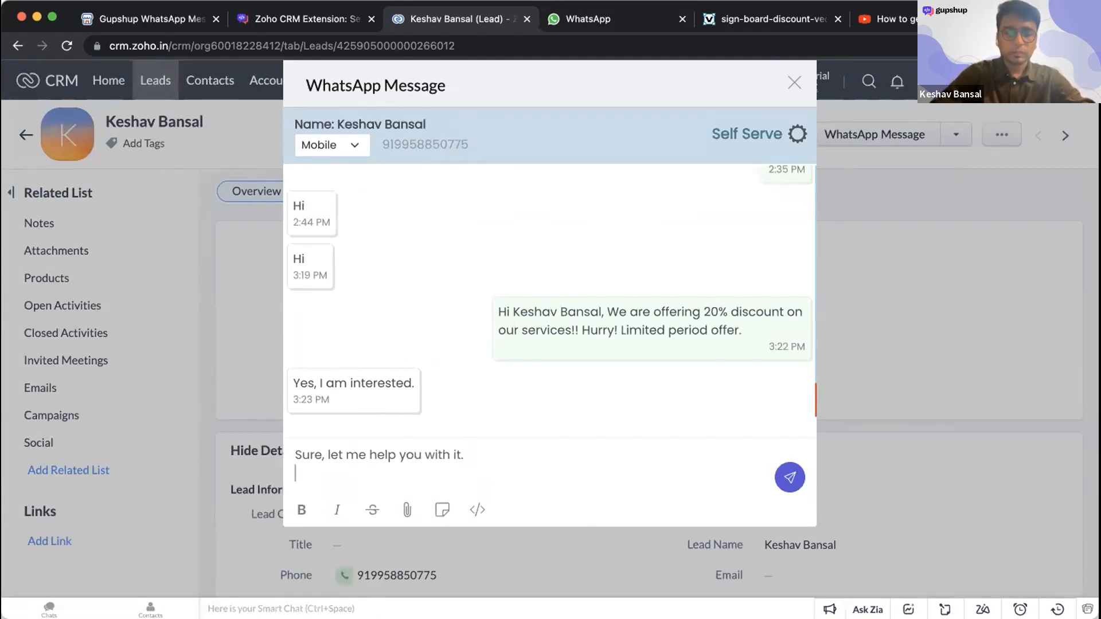
pyautogui.click(790, 477)
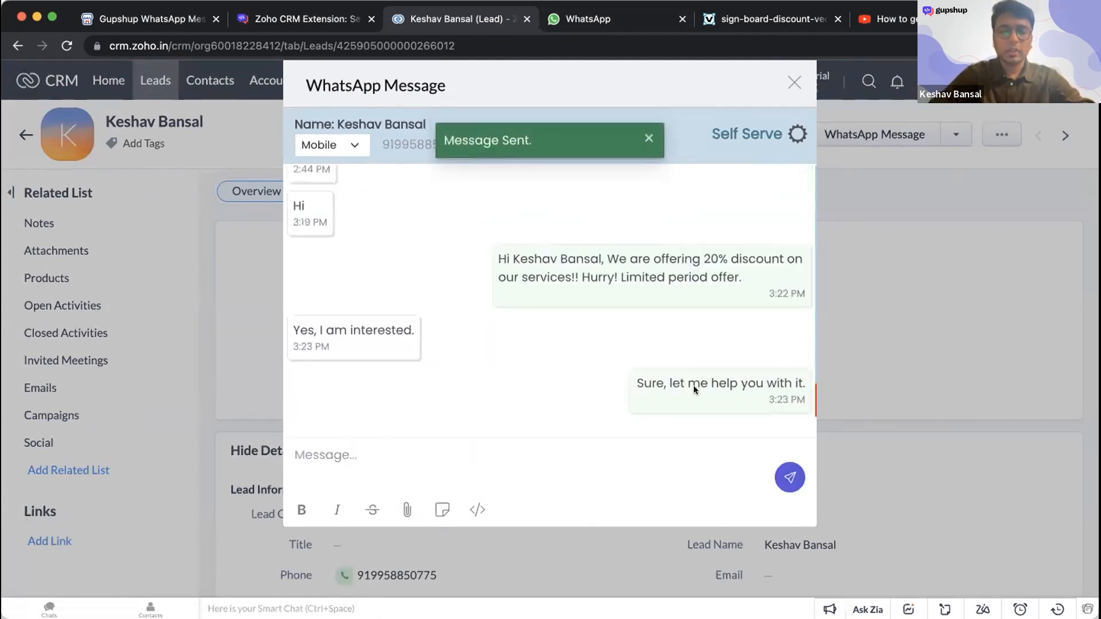
# - Check the reply in the WhatsApp demo chat and compare it with the lead's conversation history in Zoho CRM
pyautogui.click(580, 19)
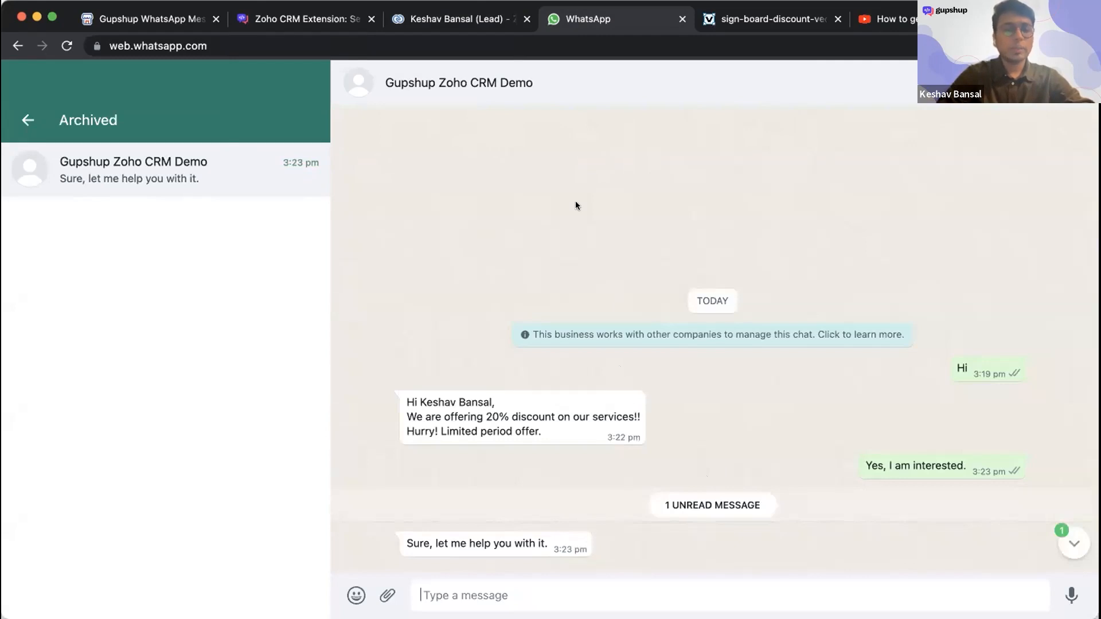
pyautogui.click(459, 18)
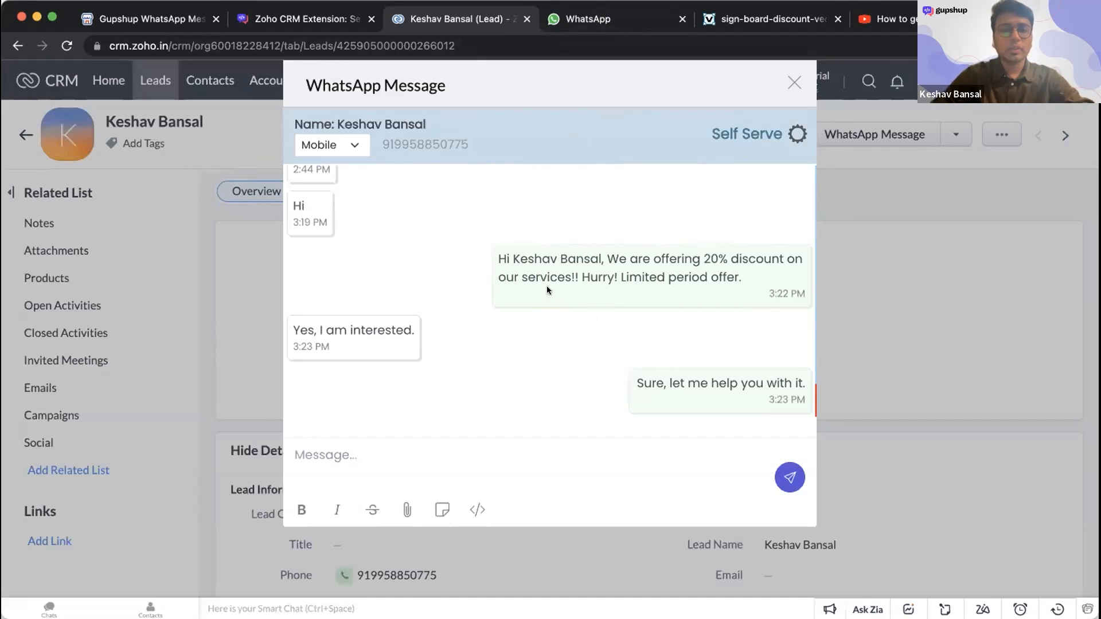
pyautogui.click(628, 27)
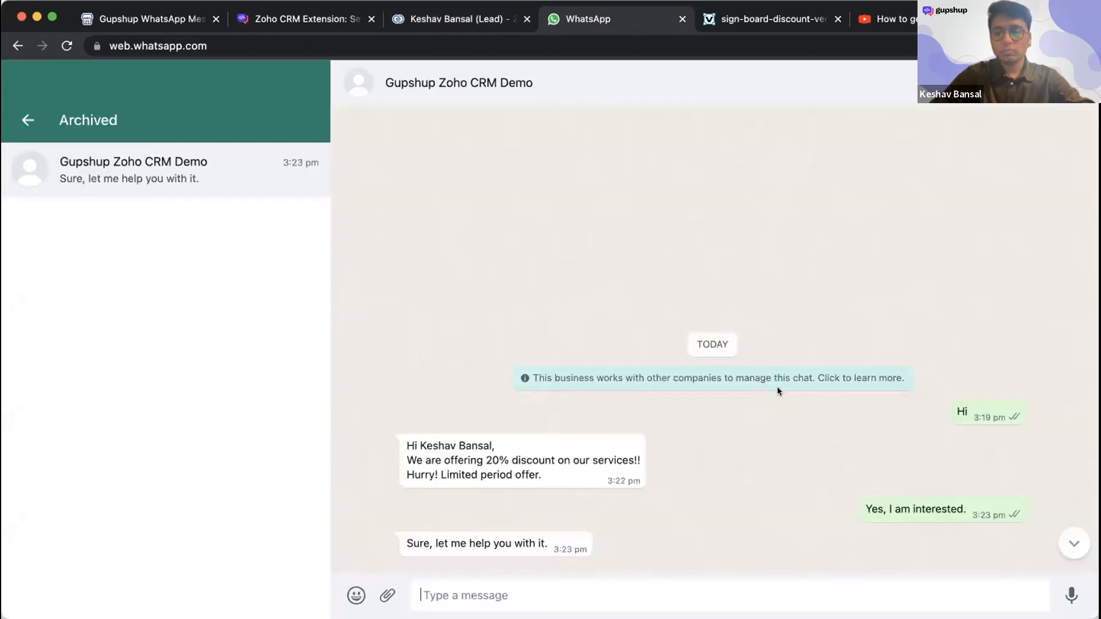
pyautogui.click(485, 23)
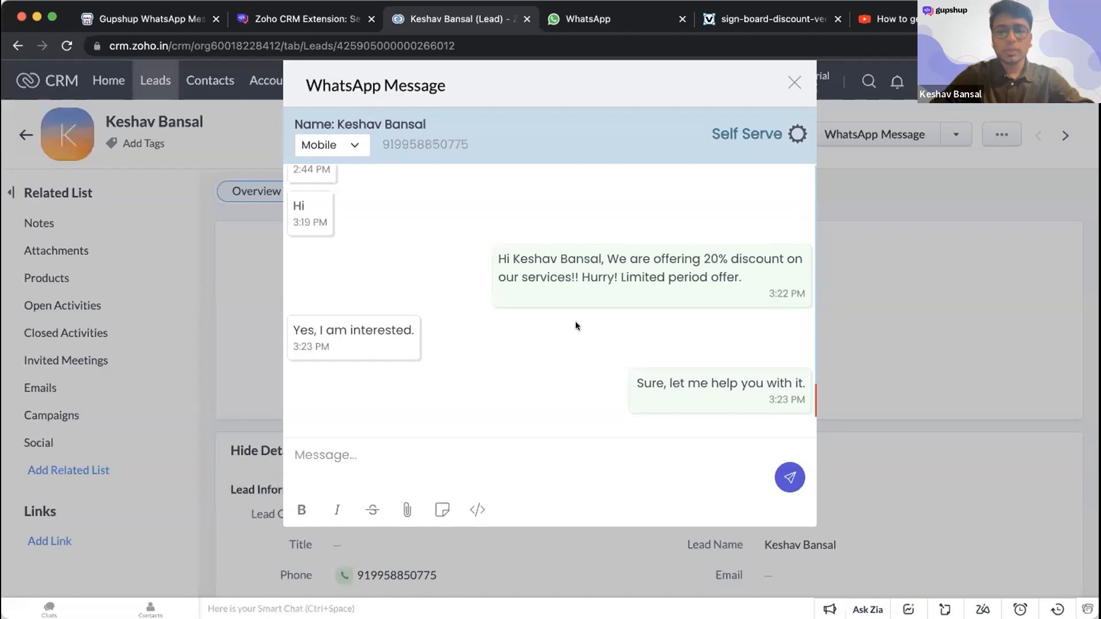
pyautogui.scroll(3, 349, 223)
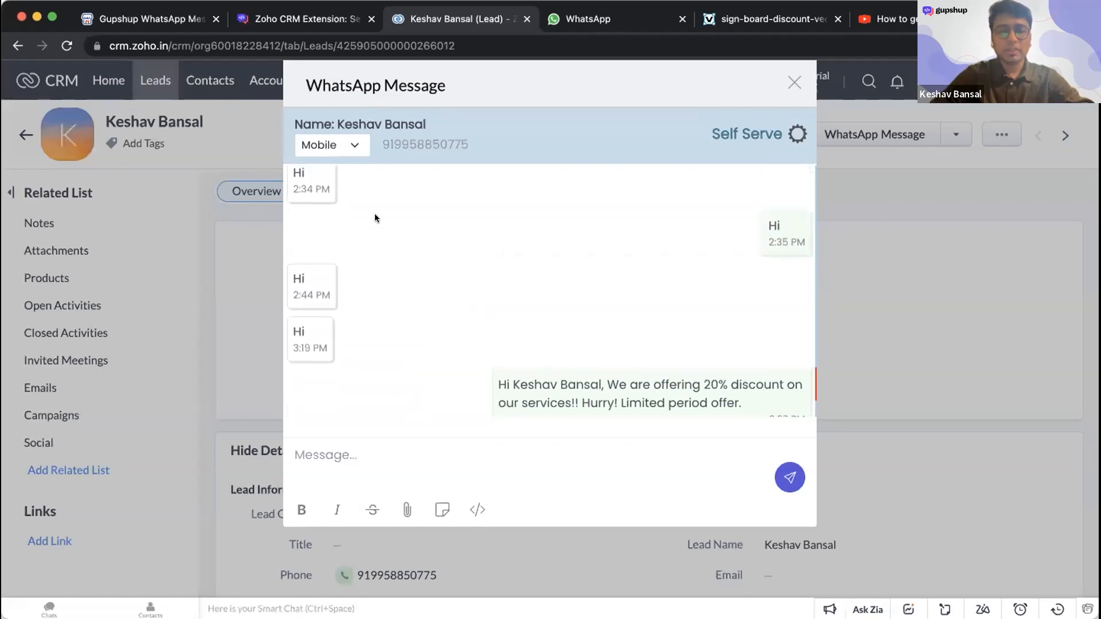
pyautogui.scroll(-2, 570, 321)
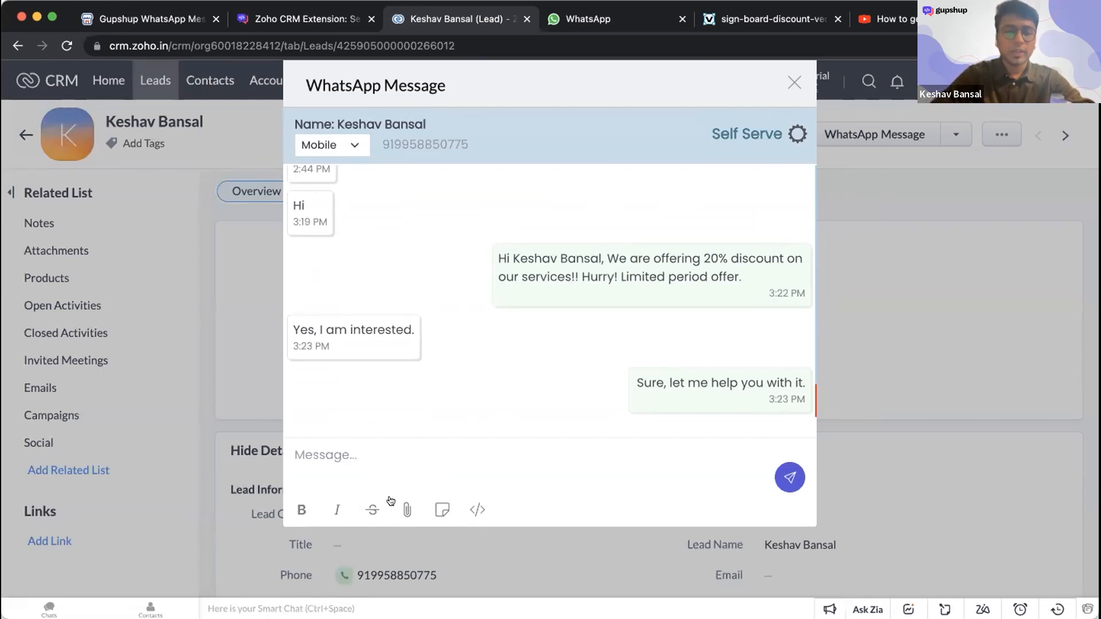
# - Start a media attachment for the lead, review the available media types and keep Image as the type
pyautogui.click(406, 509)
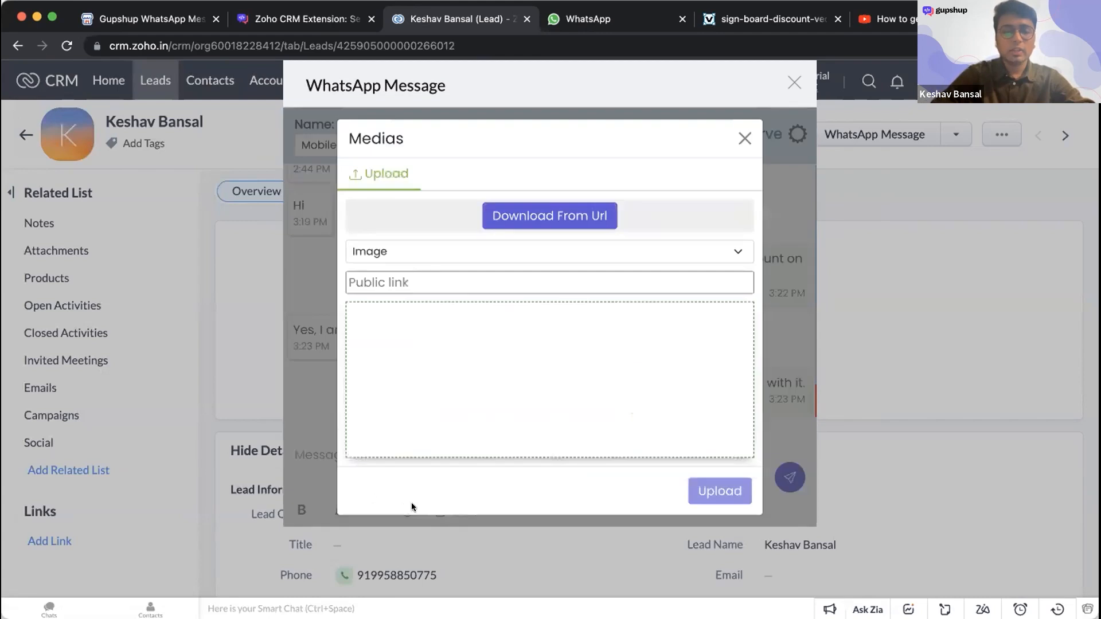
pyautogui.click(444, 254)
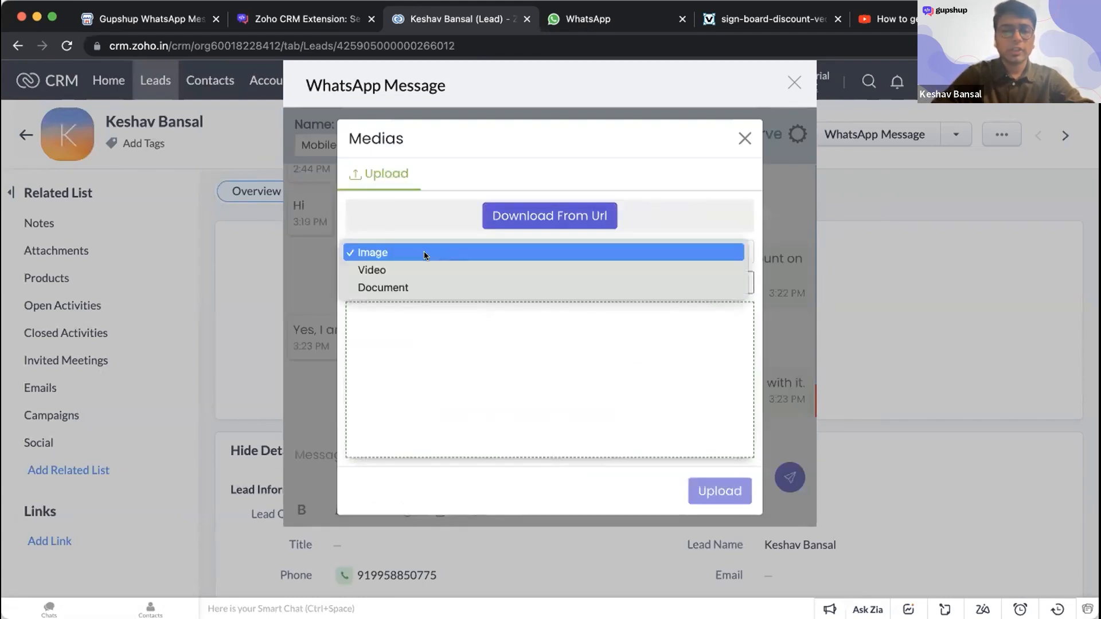
pyautogui.click(445, 357)
pyautogui.click(412, 280)
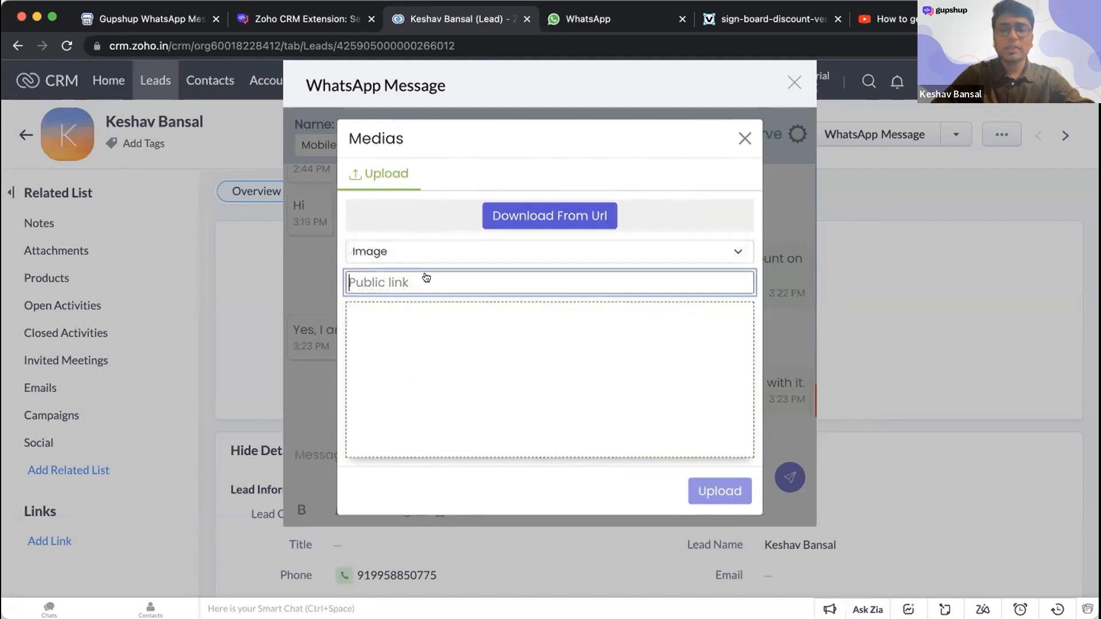
# - Copy the full web address of the 20% discount sign image, sign-board-discount-vector-1947183.jpg
pyautogui.click(751, 20)
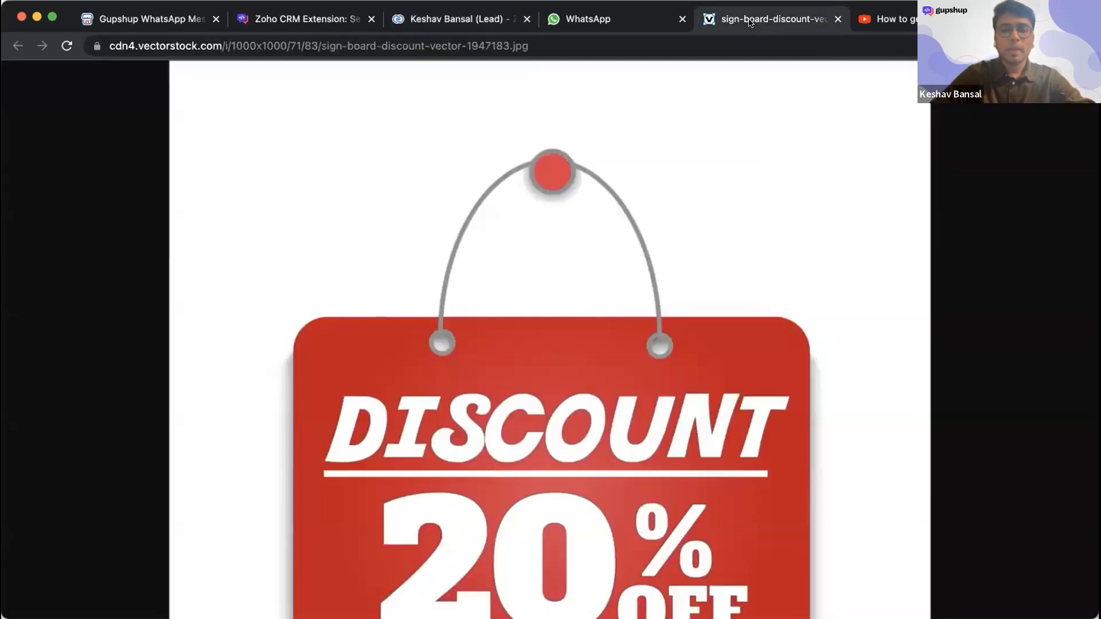
pyautogui.scroll(-2, 607, 324)
pyautogui.scroll(2, 607, 323)
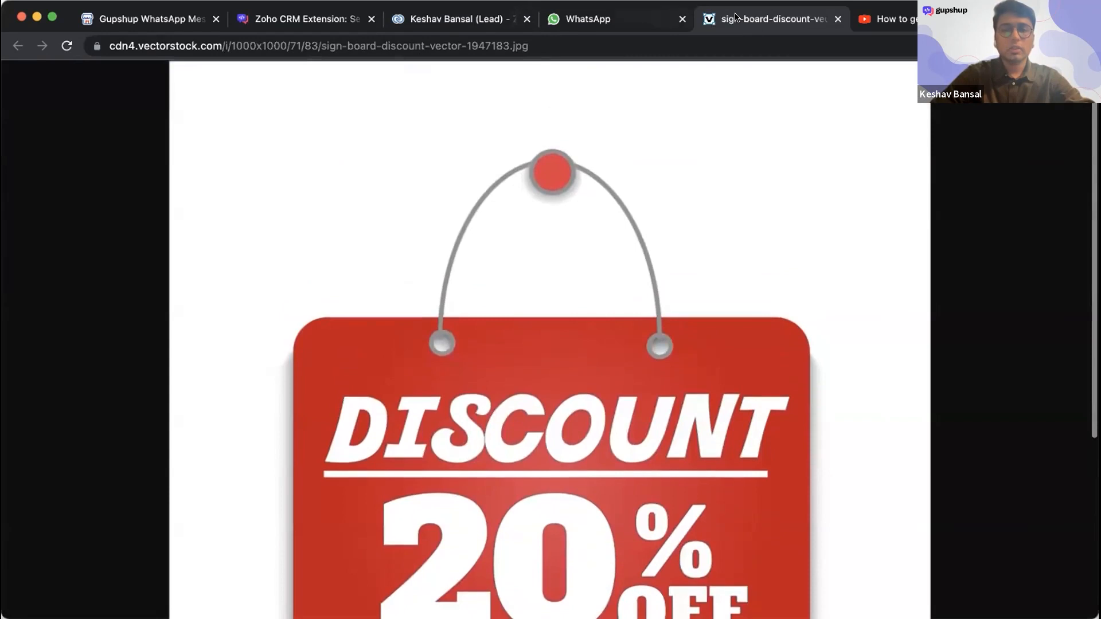
pyautogui.doubleClick(609, 38)
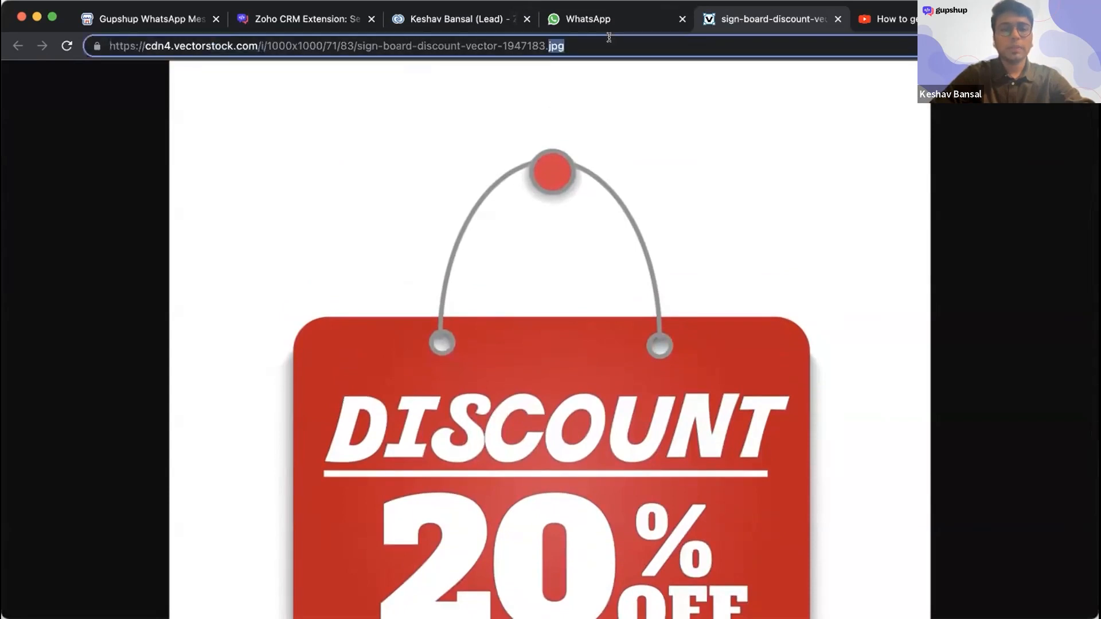
pyautogui.click(609, 37)
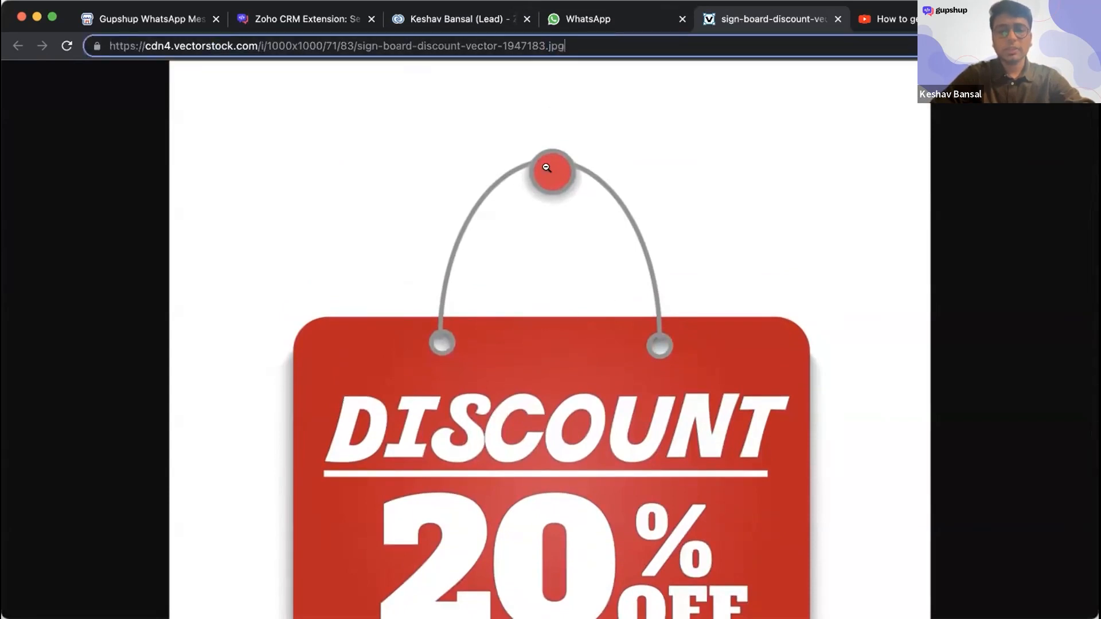
pyautogui.tripleClick(558, 46)
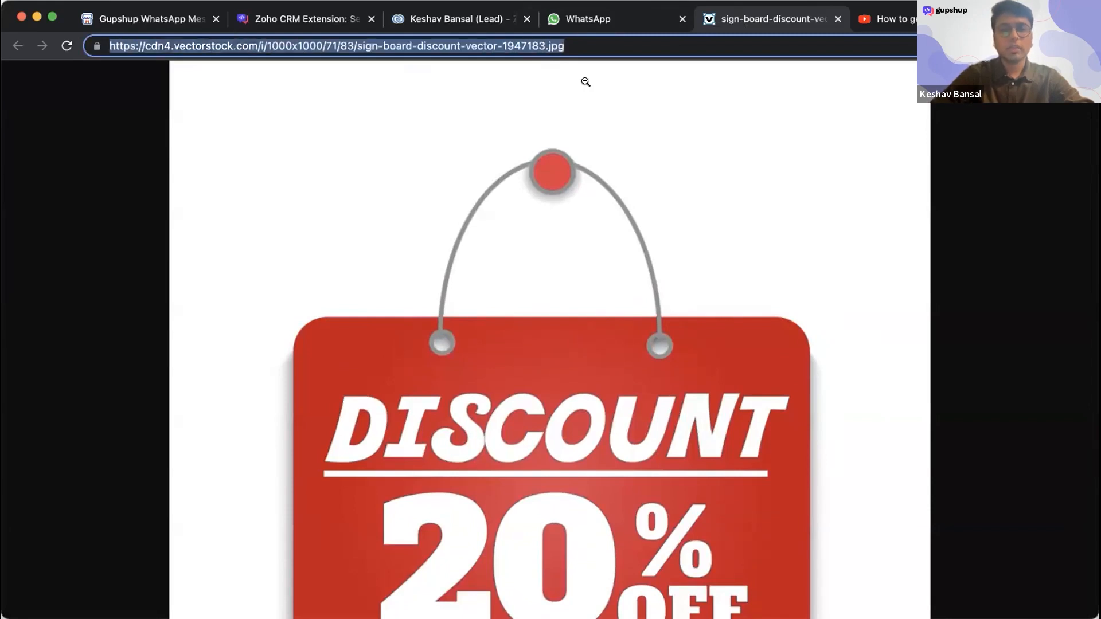
# - Use the copied image address as the public link in Zoho CRM, upload the image and send it to the lead
pyautogui.click(605, 19)
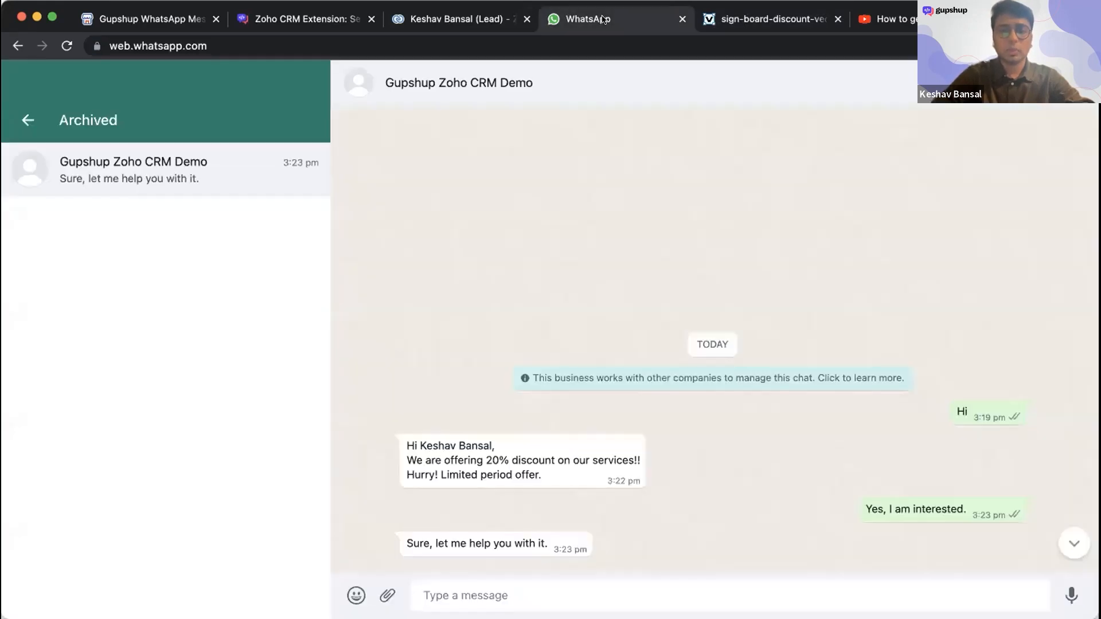
pyautogui.click(481, 8)
pyautogui.write('https://cdn.vectorstock.com/i/1000x1000/71/83/sign-board-discount-vector-1947183.jpg')
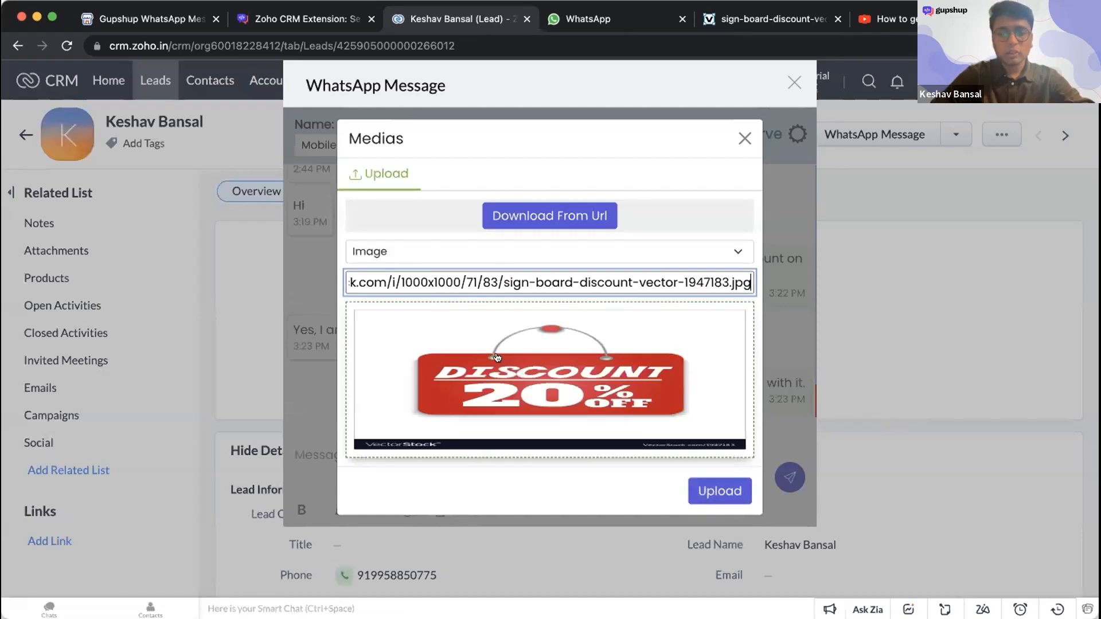
pyautogui.click(719, 490)
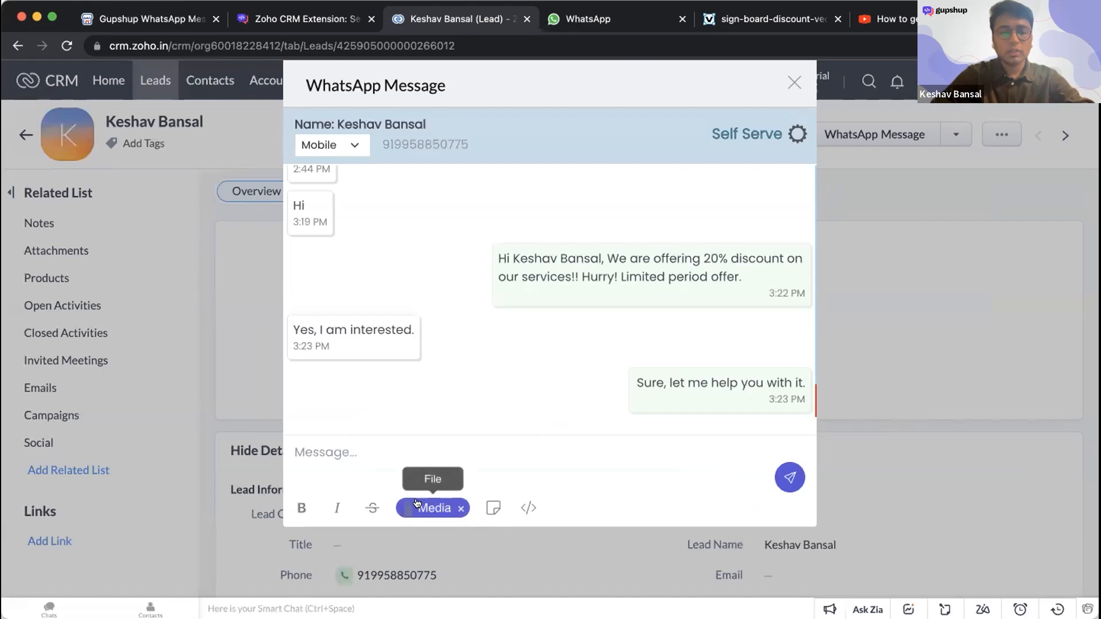
pyautogui.click(357, 446)
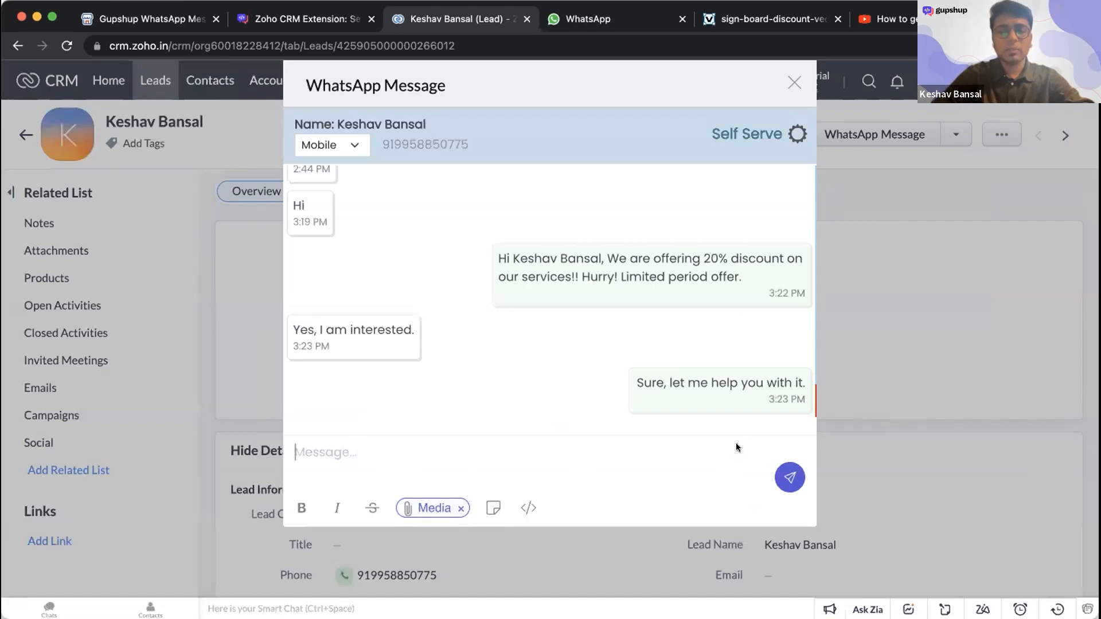
pyautogui.click(790, 478)
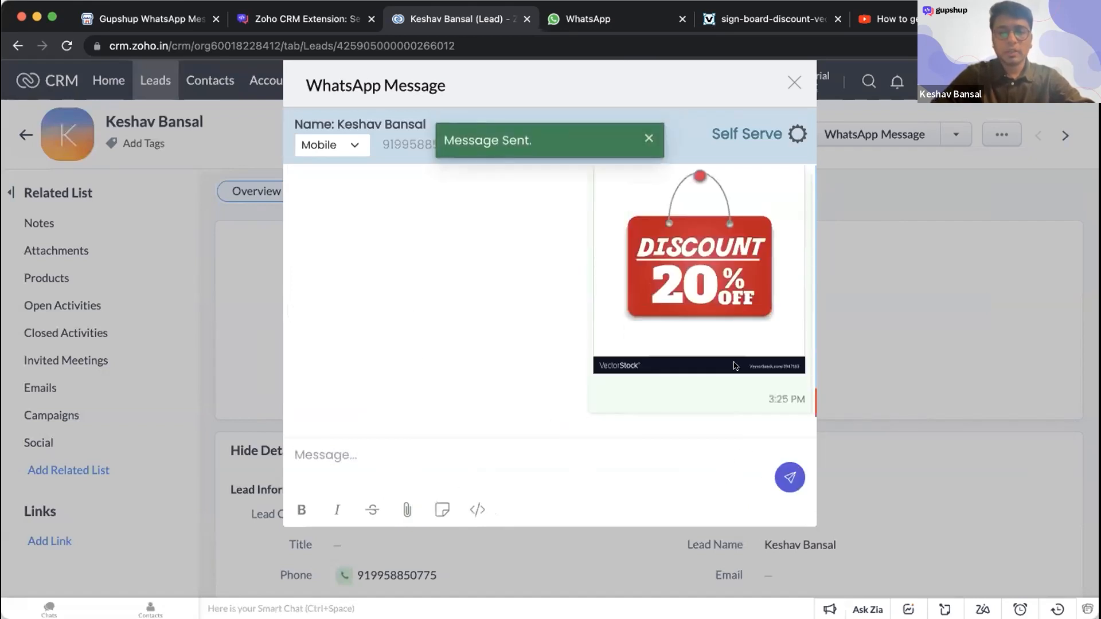
# - Review the sent discount image in the CRM conversation and in the WhatsApp demo chat
pyautogui.scroll(1, 736, 366)
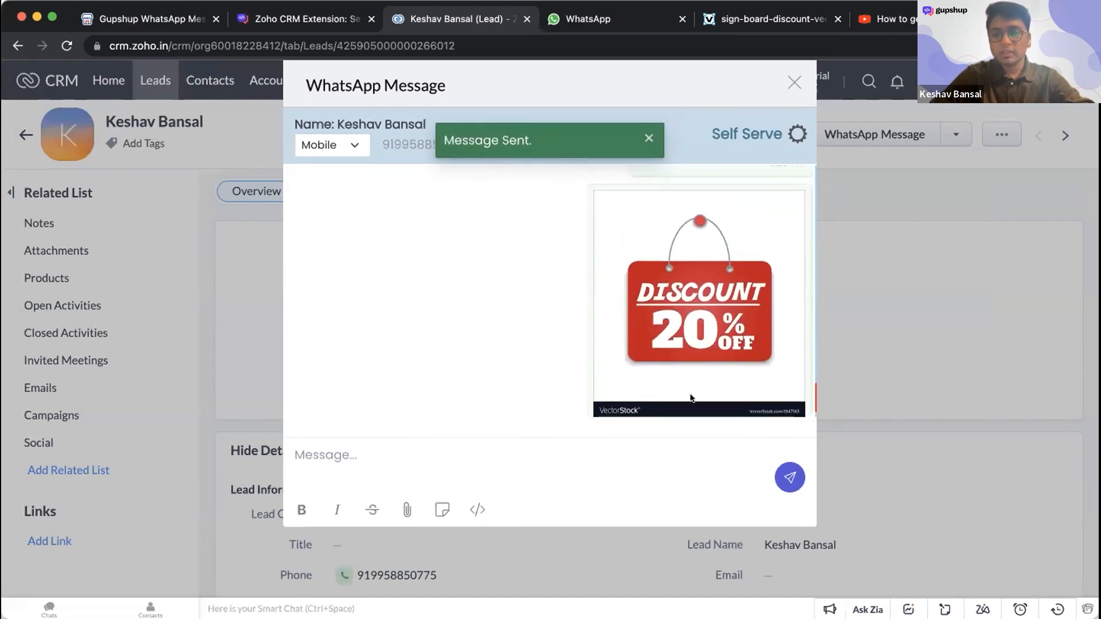
pyautogui.scroll(-1, 641, 370)
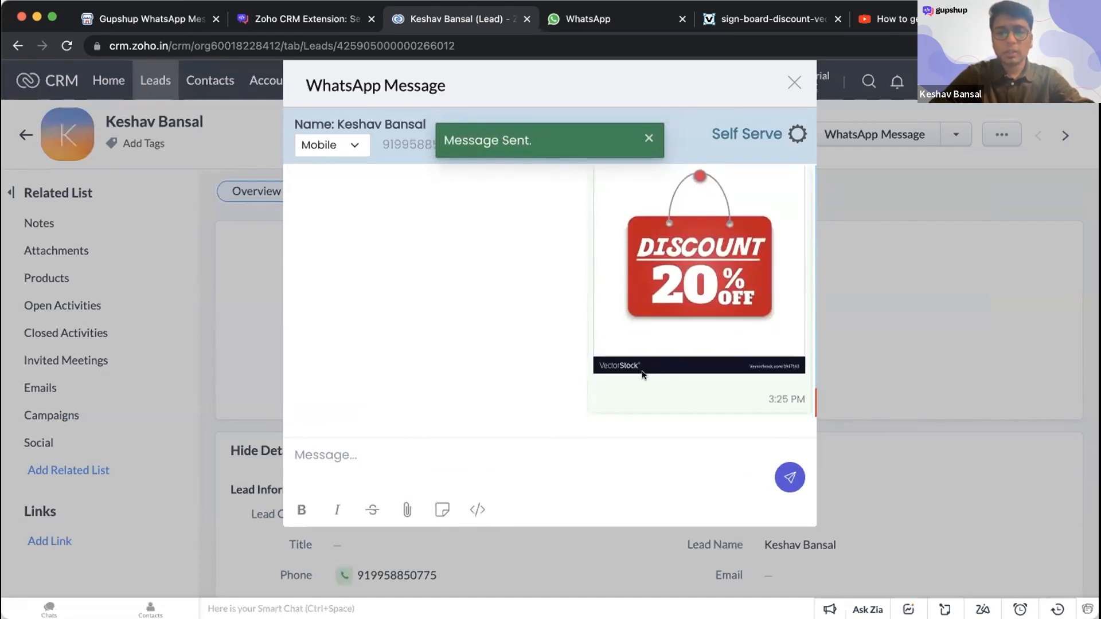
pyautogui.click(593, 23)
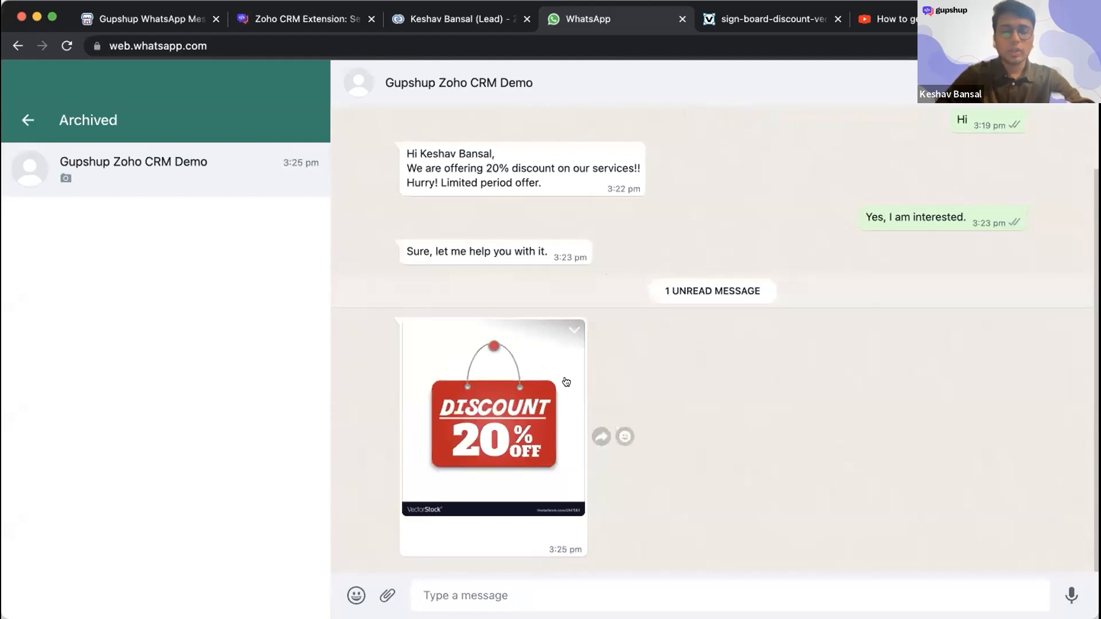
# - Return to the lead in Zoho CRM and start another media attachment with the type Video
pyautogui.click(461, 23)
pyautogui.click(405, 509)
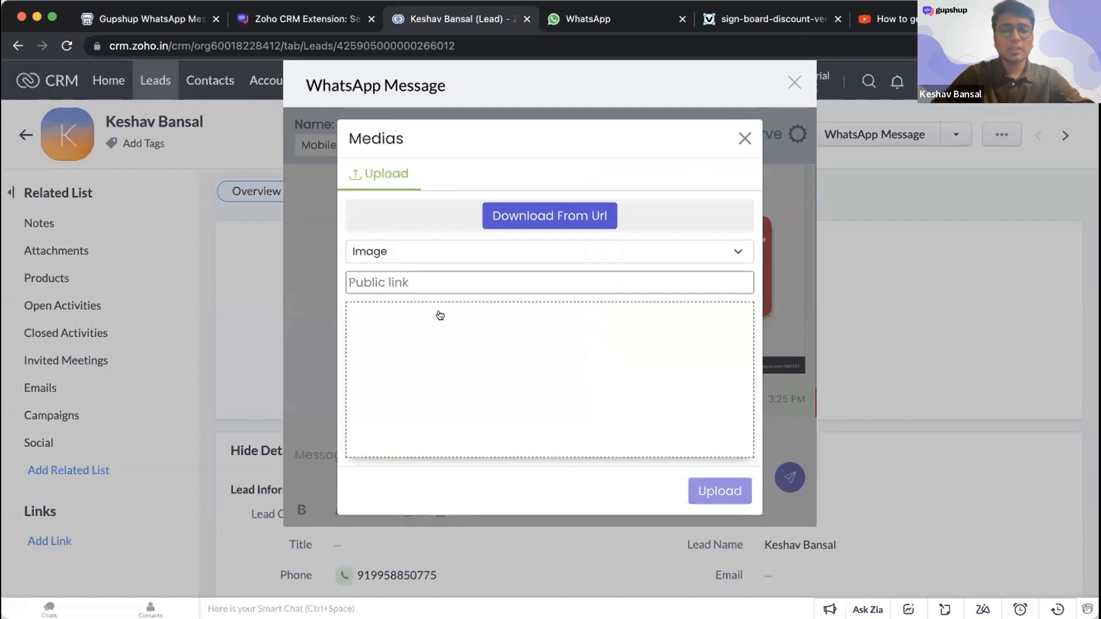
pyautogui.click(436, 252)
pyautogui.click(435, 266)
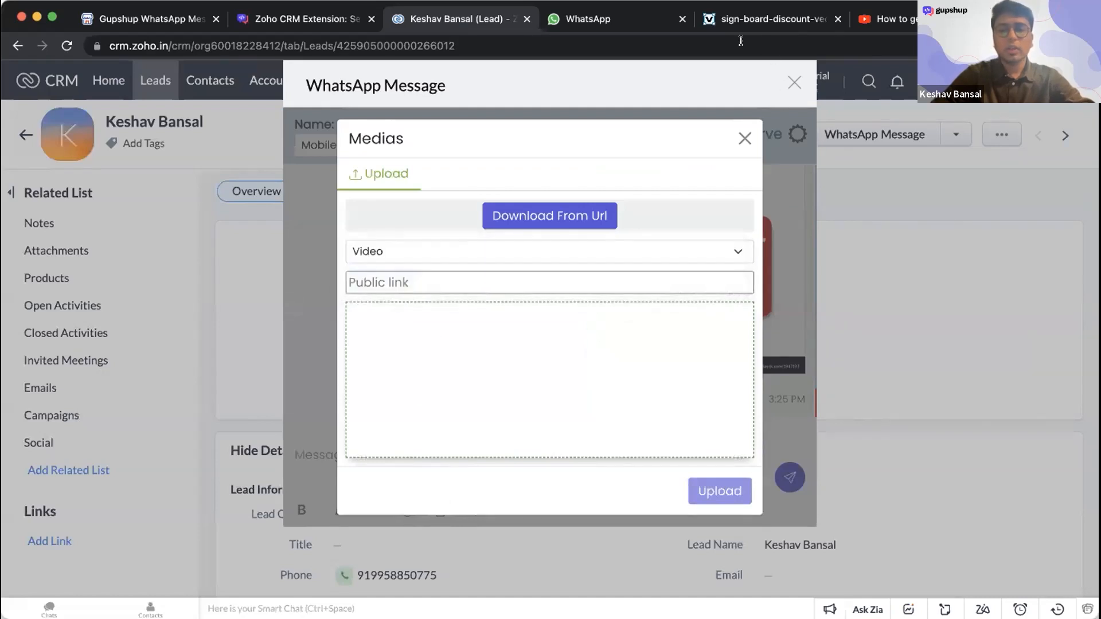
# - Paste the Gupshup YouTube video's address as the attachment's public link, then close the attachment without uploading it
pyautogui.click(889, 19)
pyautogui.click(358, 44)
pyautogui.press('super+a')
pyautogui.press('super+c')
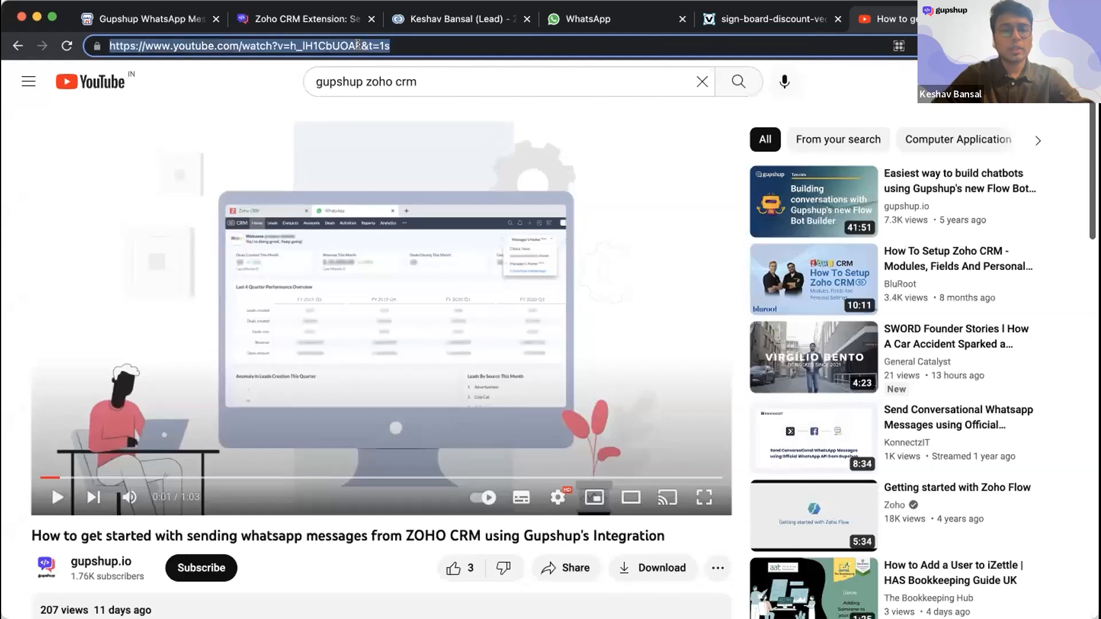
pyautogui.click(462, 21)
pyautogui.click(445, 274)
pyautogui.press('super+v')
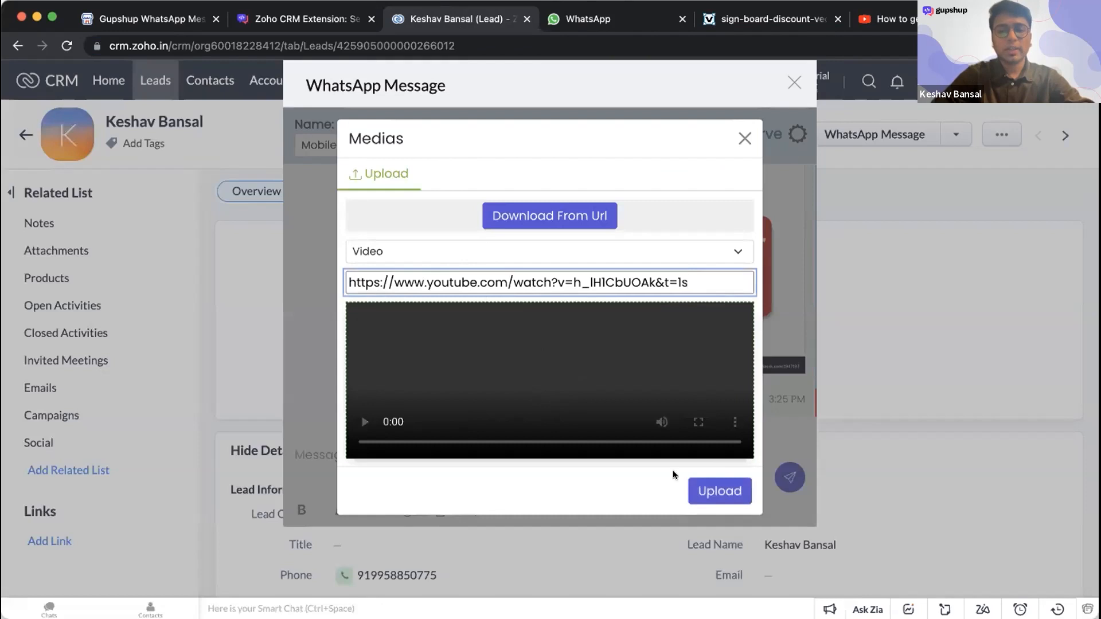
pyautogui.click(745, 139)
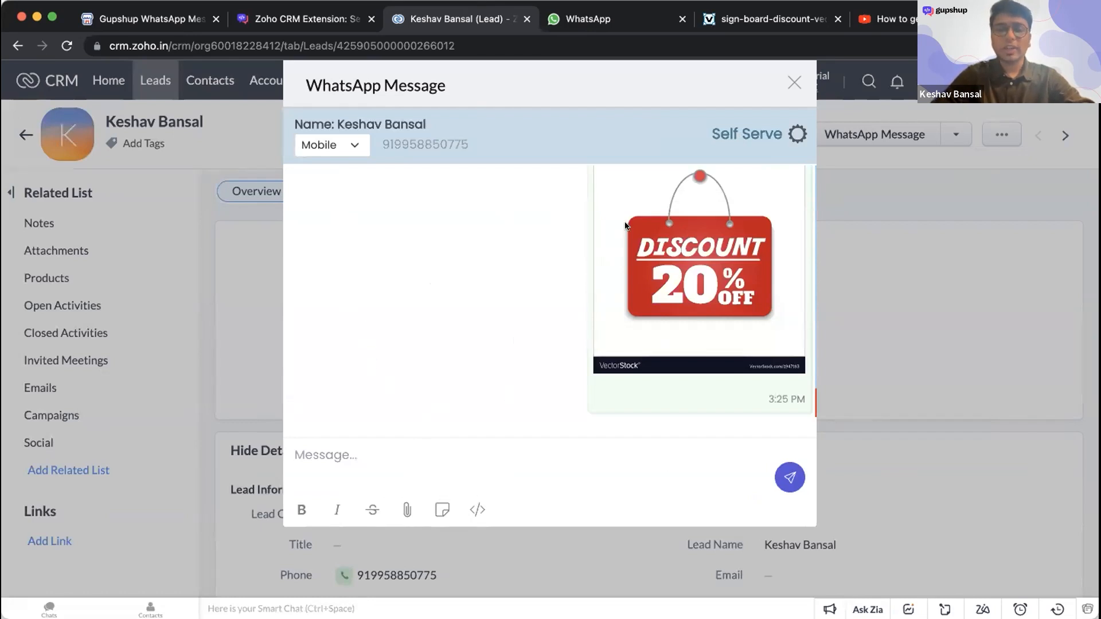
# - Open VIDEO_TEMPLATE from the message templates in the lead's WhatsApp conversation and preview its content
pyautogui.click(443, 509)
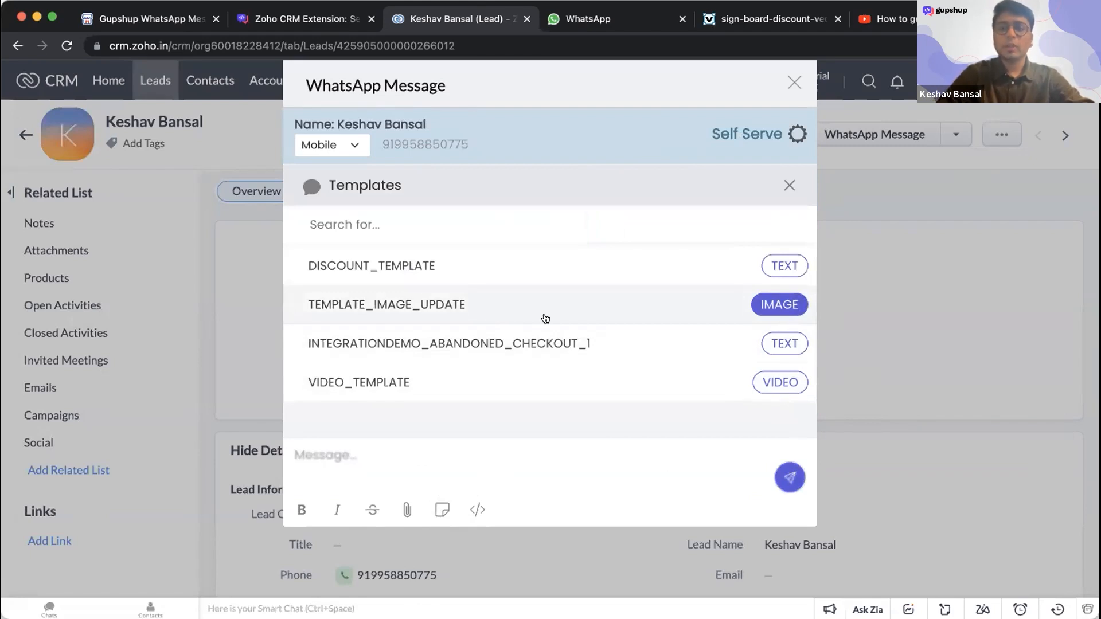
pyautogui.click(760, 383)
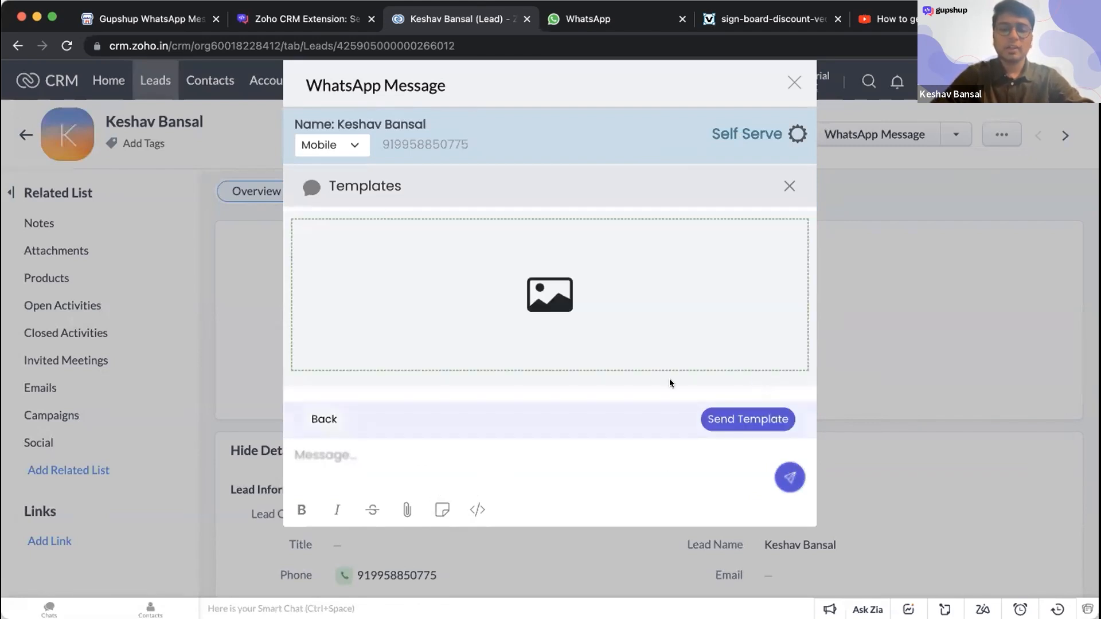
pyautogui.scroll(-3, 607, 334)
pyautogui.scroll(3, 608, 334)
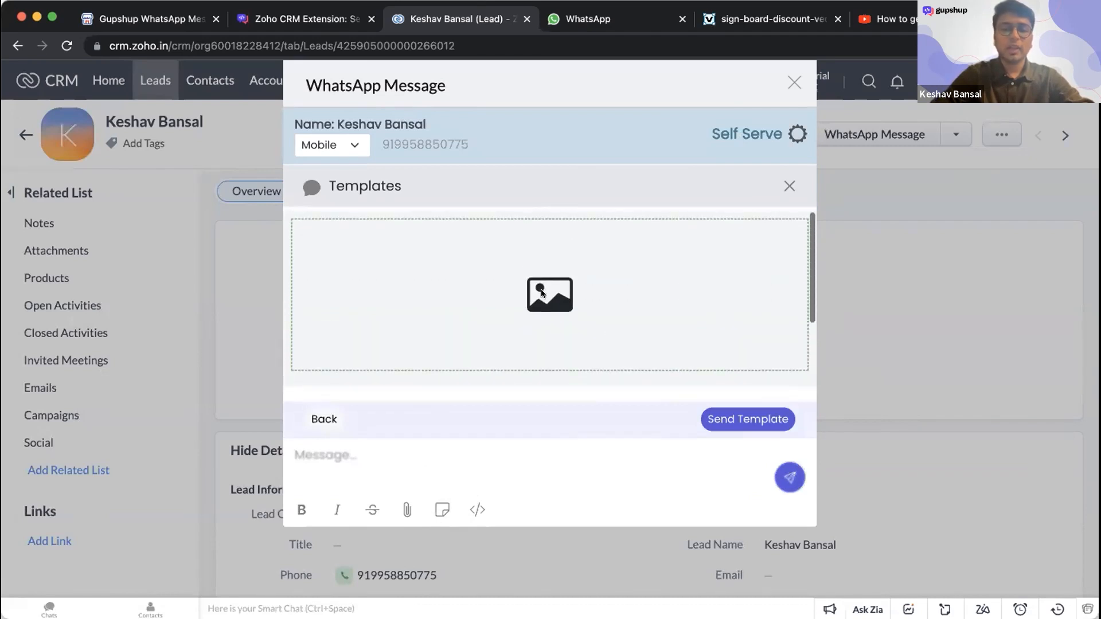
# - Inspect the template's video upload form and message text, then close the templates without sending anything
pyautogui.click(542, 295)
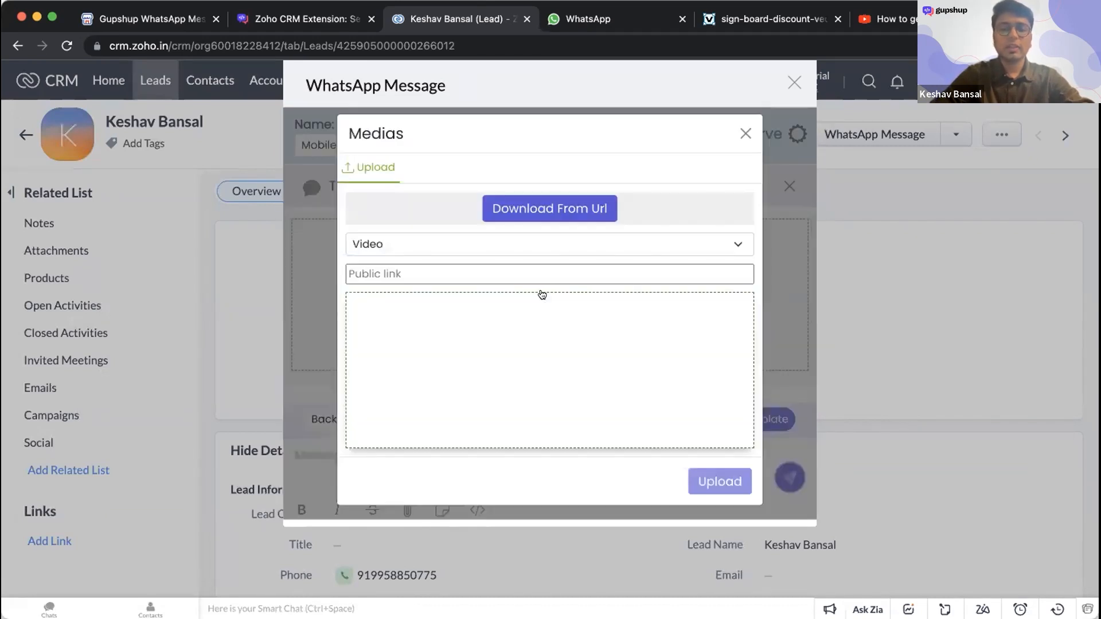
pyautogui.click(745, 133)
pyautogui.scroll(-2, 644, 357)
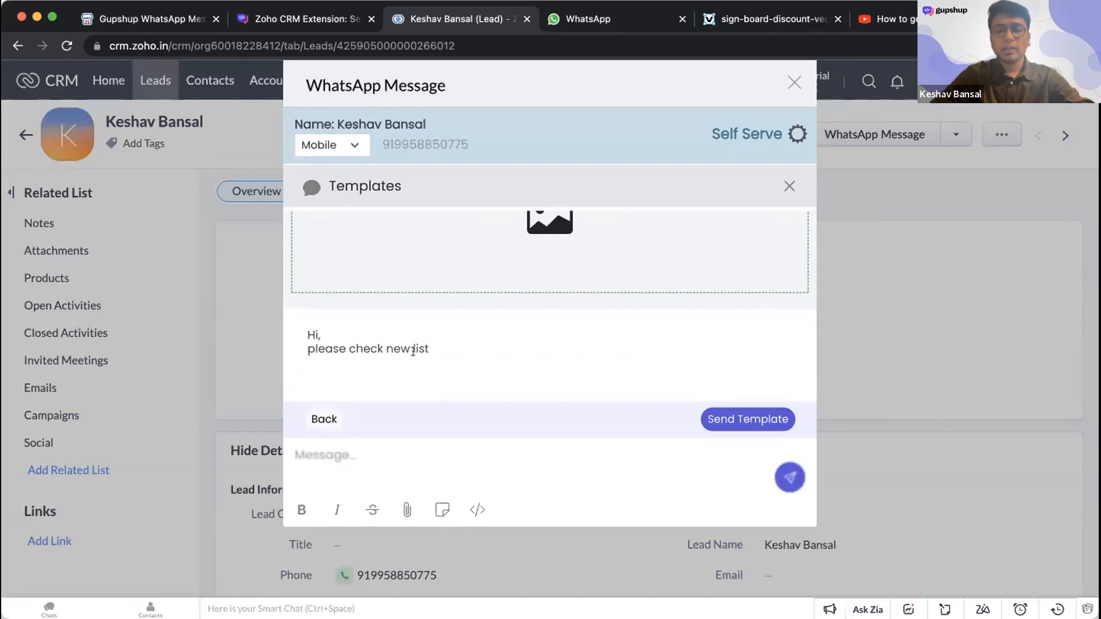
pyautogui.scroll(2, 432, 332)
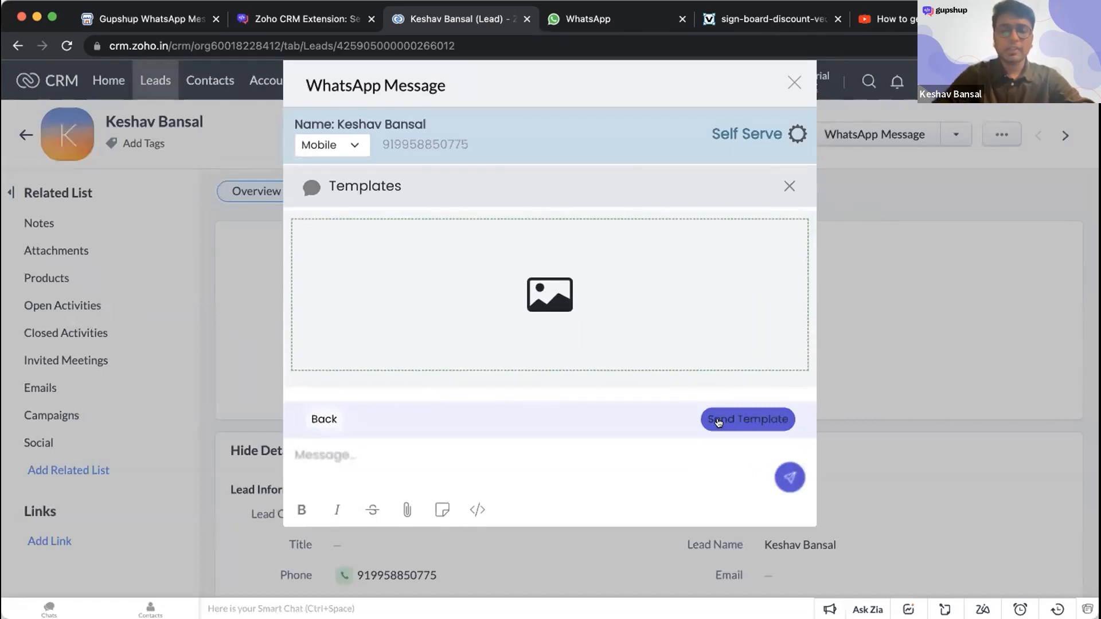
pyautogui.click(789, 186)
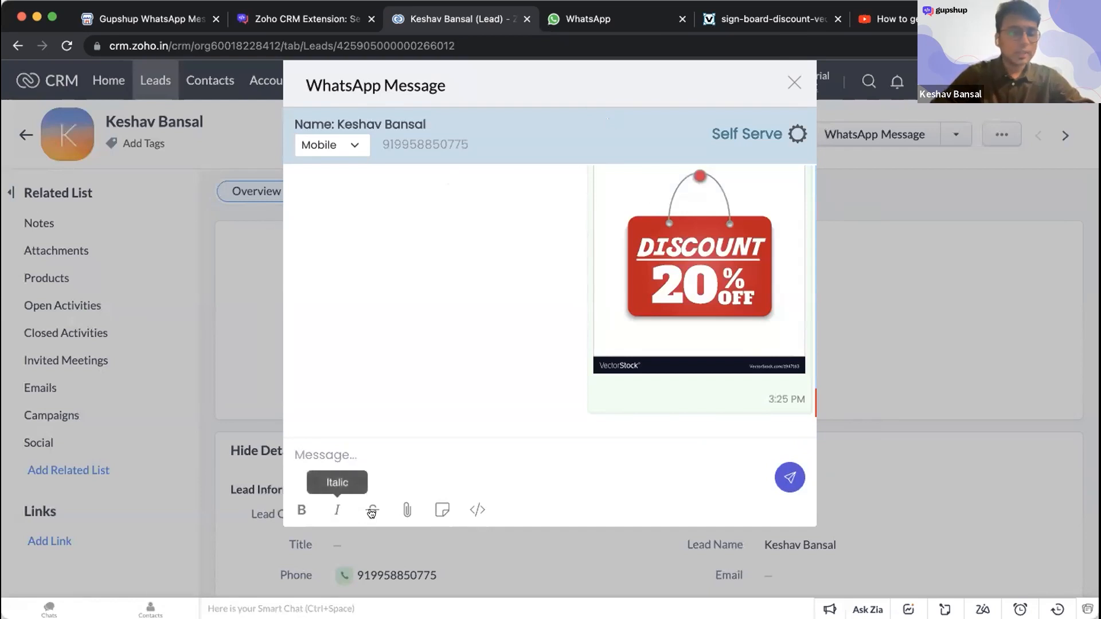
# - Browse the lead attributes available for messages, then close the list and the WhatsApp message window
pyautogui.click(478, 509)
pyautogui.scroll(-5, 390, 376)
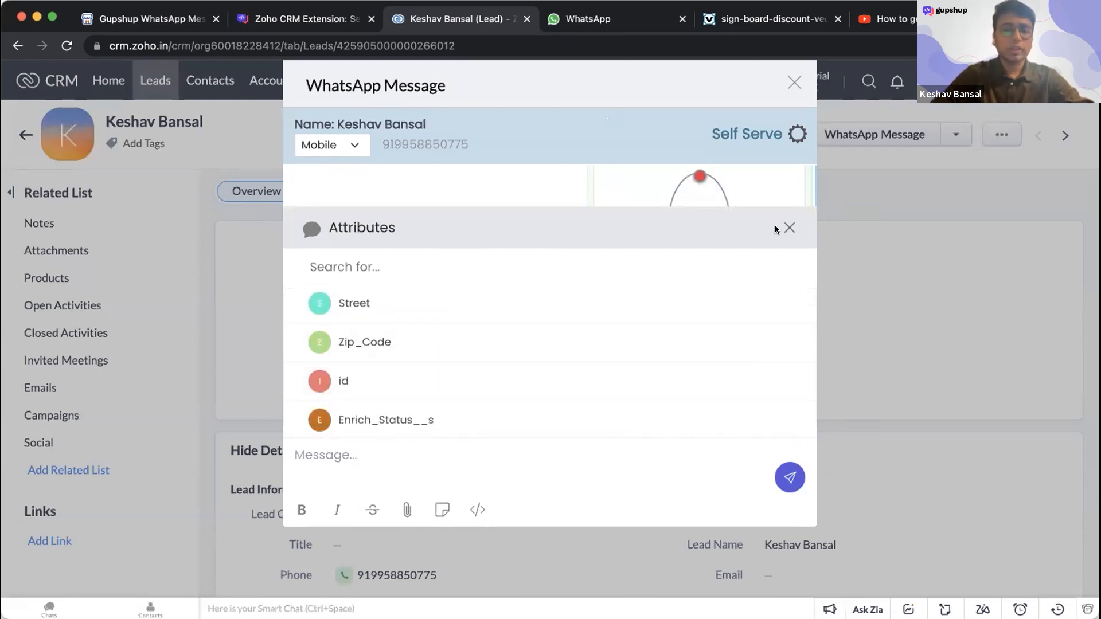
pyautogui.click(789, 227)
pyautogui.click(794, 83)
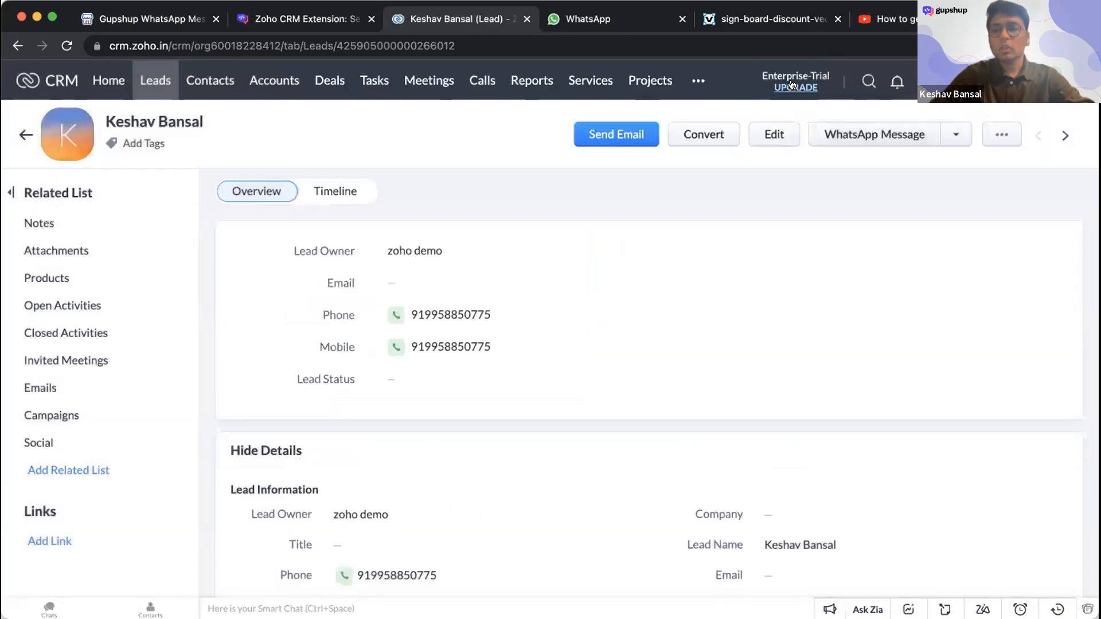